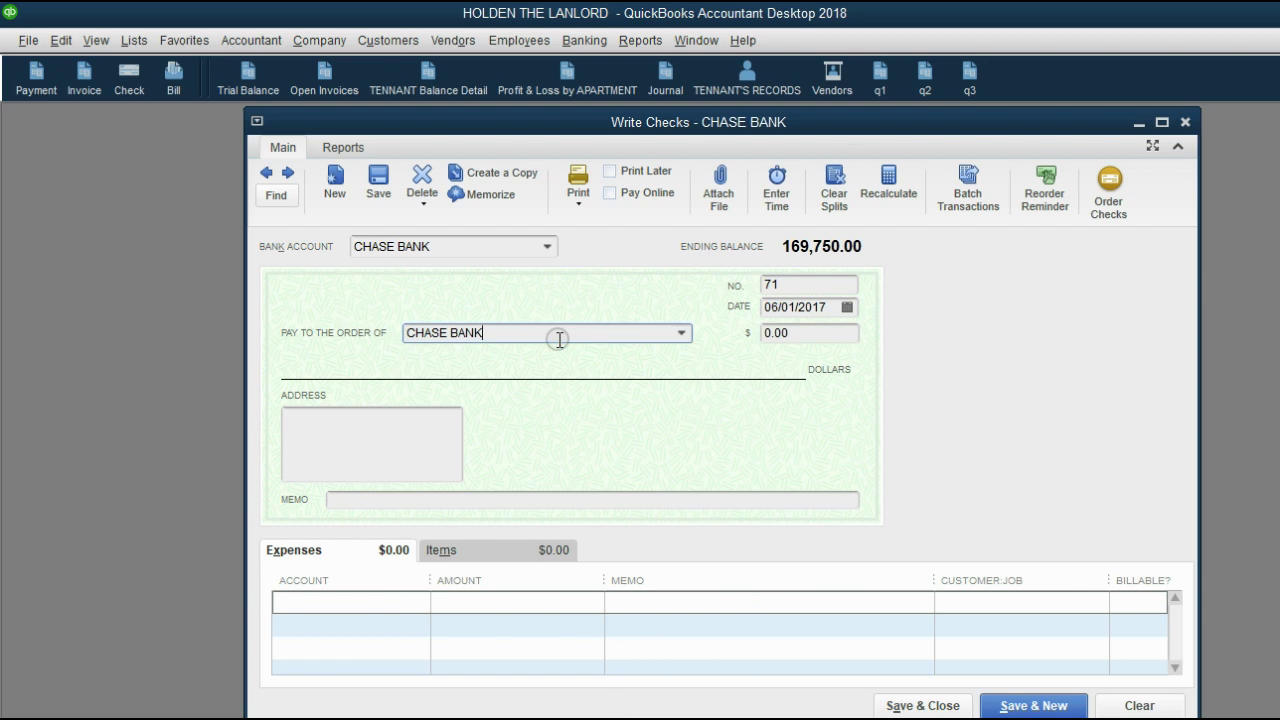
- Set the amount of the check payable to CHASE BANK to 1,000.00
{"action": "left_click", "coordinate": [849, 333]}
{"action": "type", "text": "1000"}
{"action": "key", "text": "Tab"}
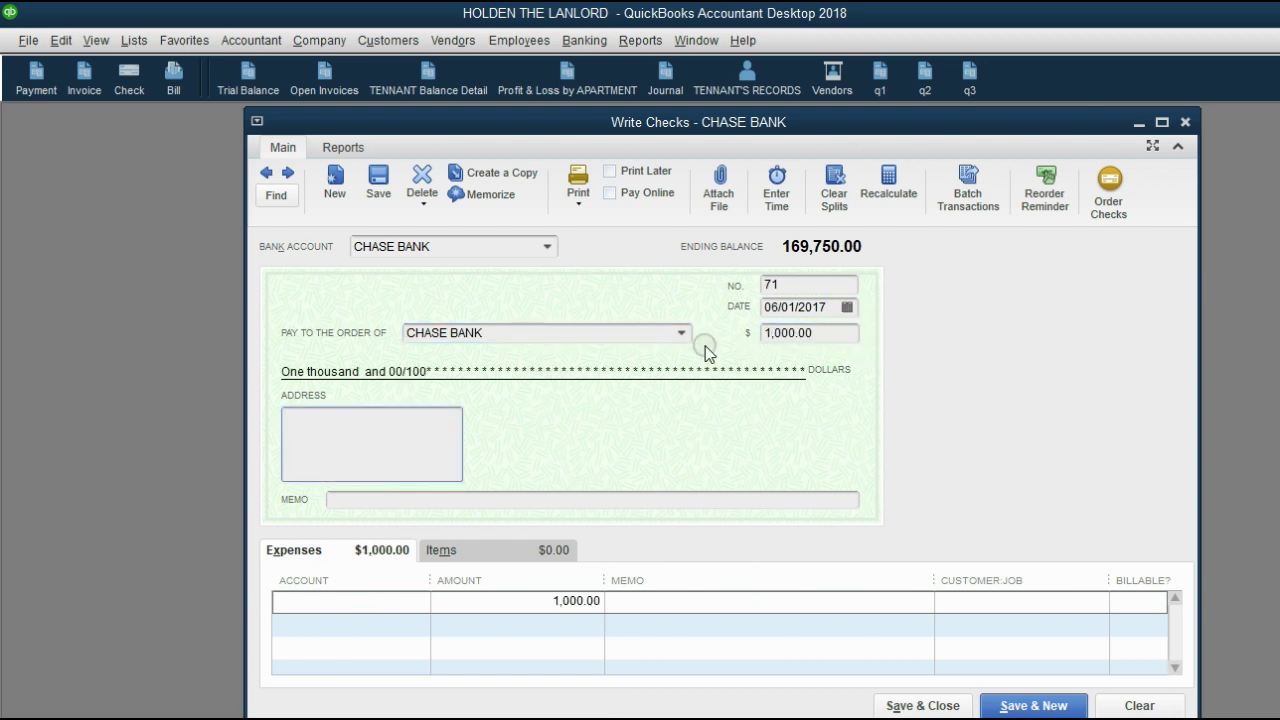
- Fill the first expense line with an amount of 200.00 charged to the INTEREST EXP account
{"action": "left_click", "coordinate": [340, 605]}
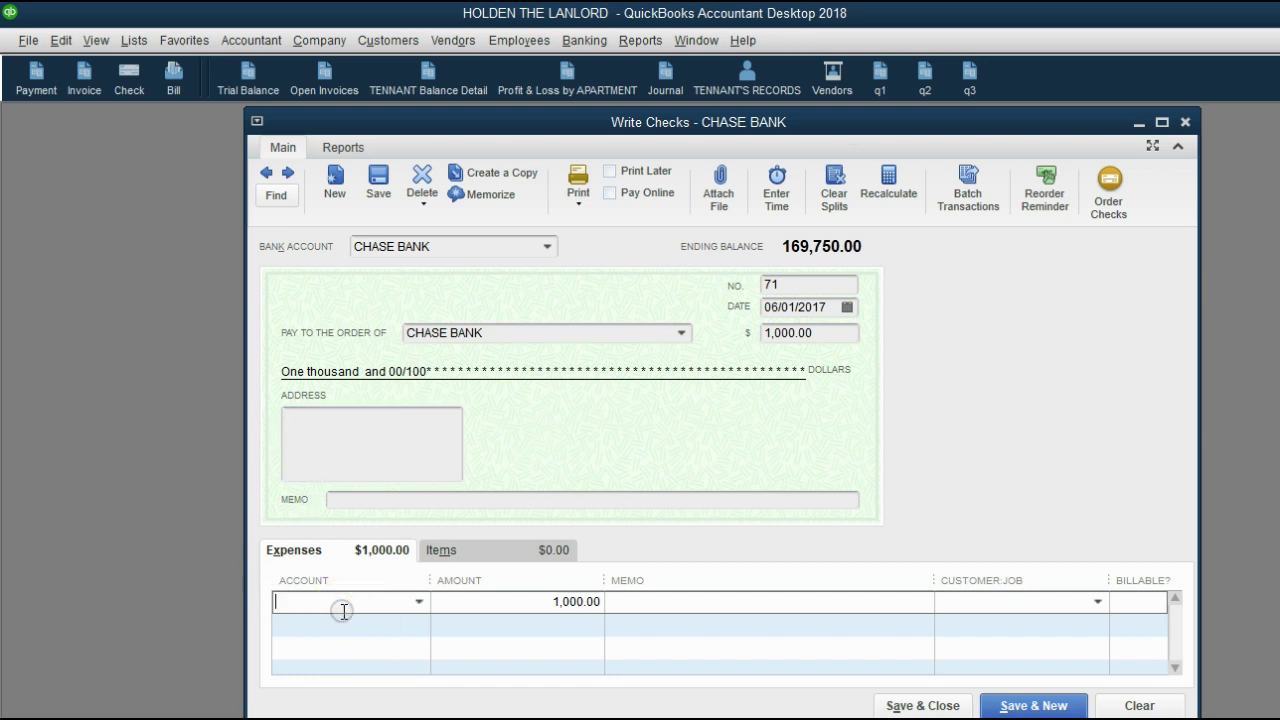
{"action": "left_click", "coordinate": [472, 604]}
{"action": "type", "text": "200"}
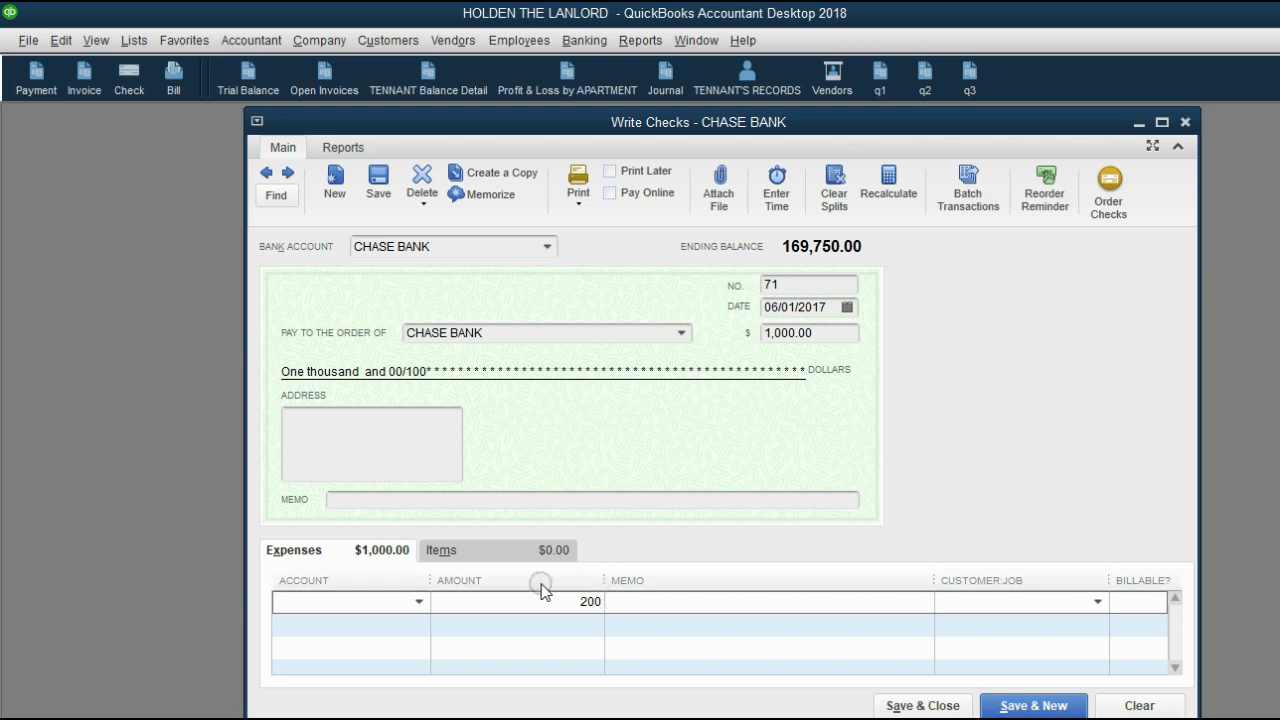
{"action": "left_click", "coordinate": [419, 601]}
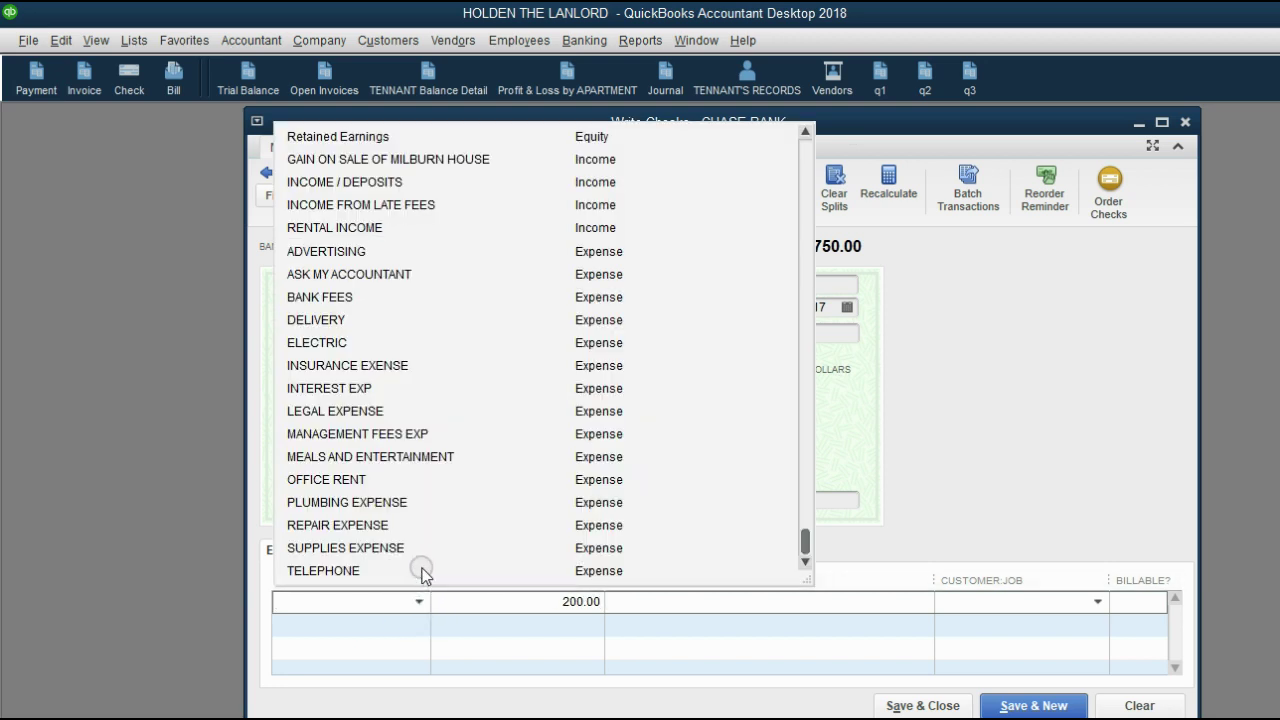
{"action": "left_click", "coordinate": [382, 388]}
{"action": "left_click", "coordinate": [511, 622]}
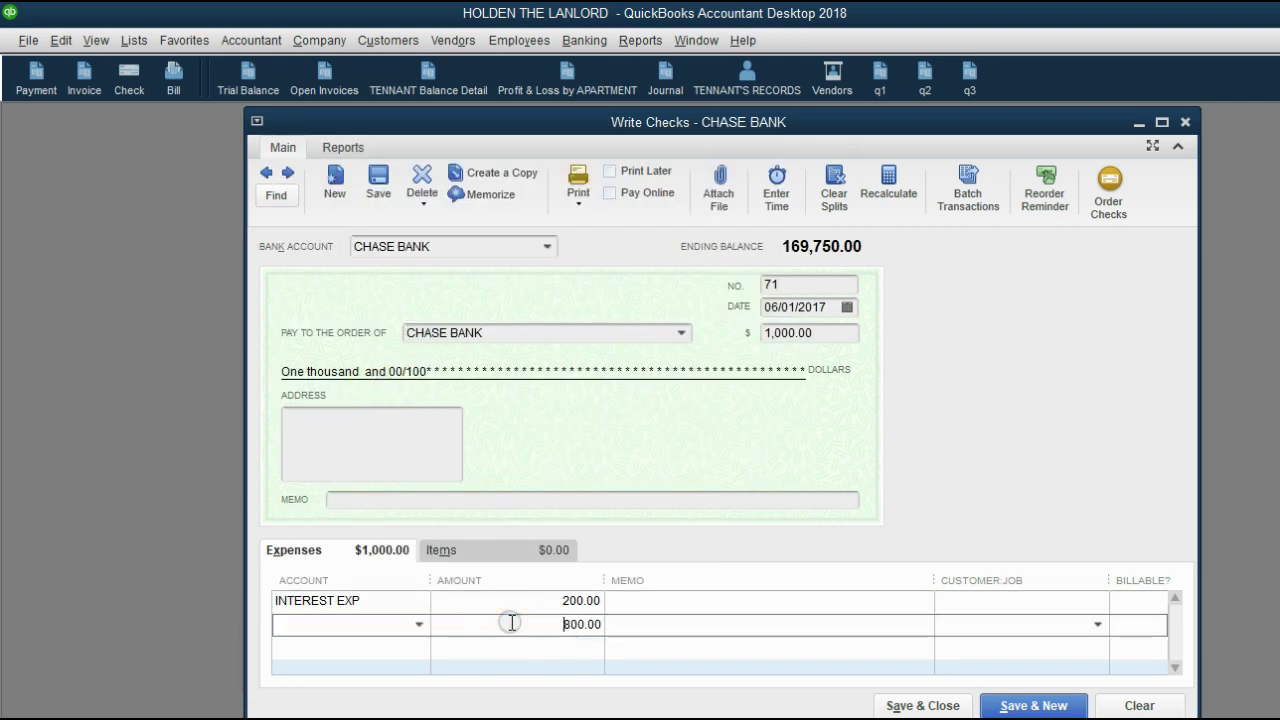
{"action": "left_click", "coordinate": [515, 624]}
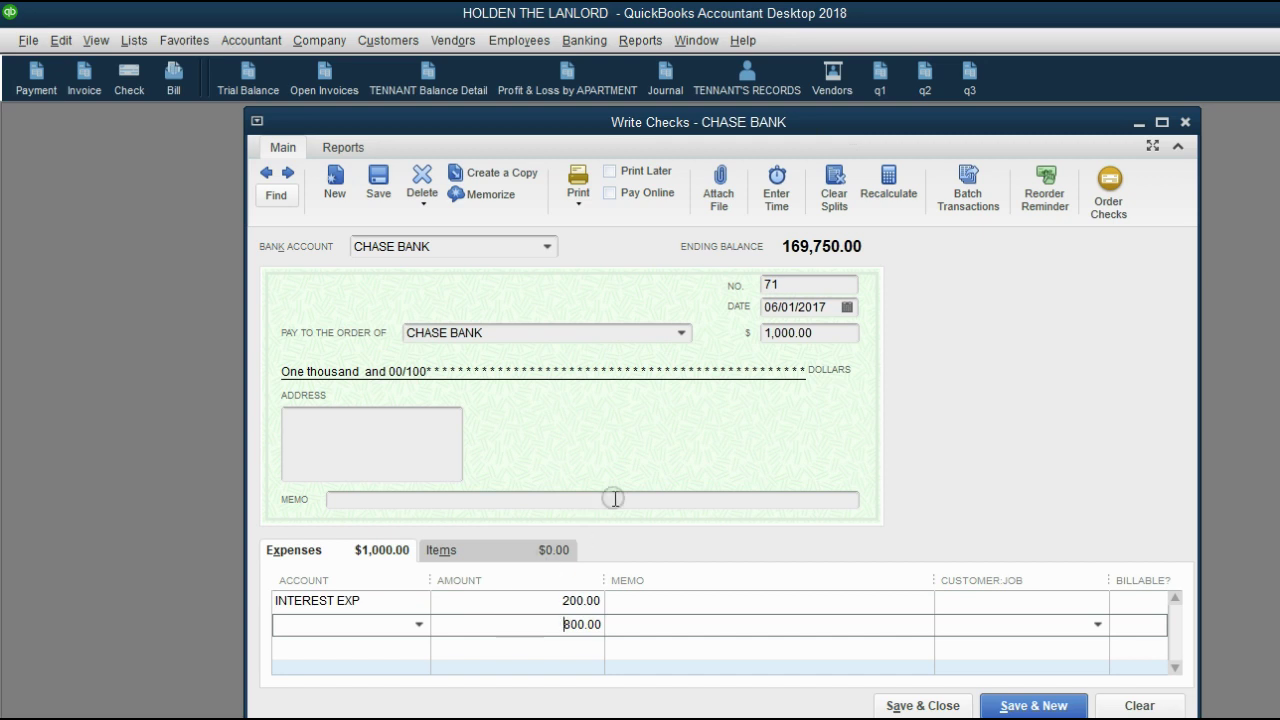
{"action": "left_click", "coordinate": [838, 334]}
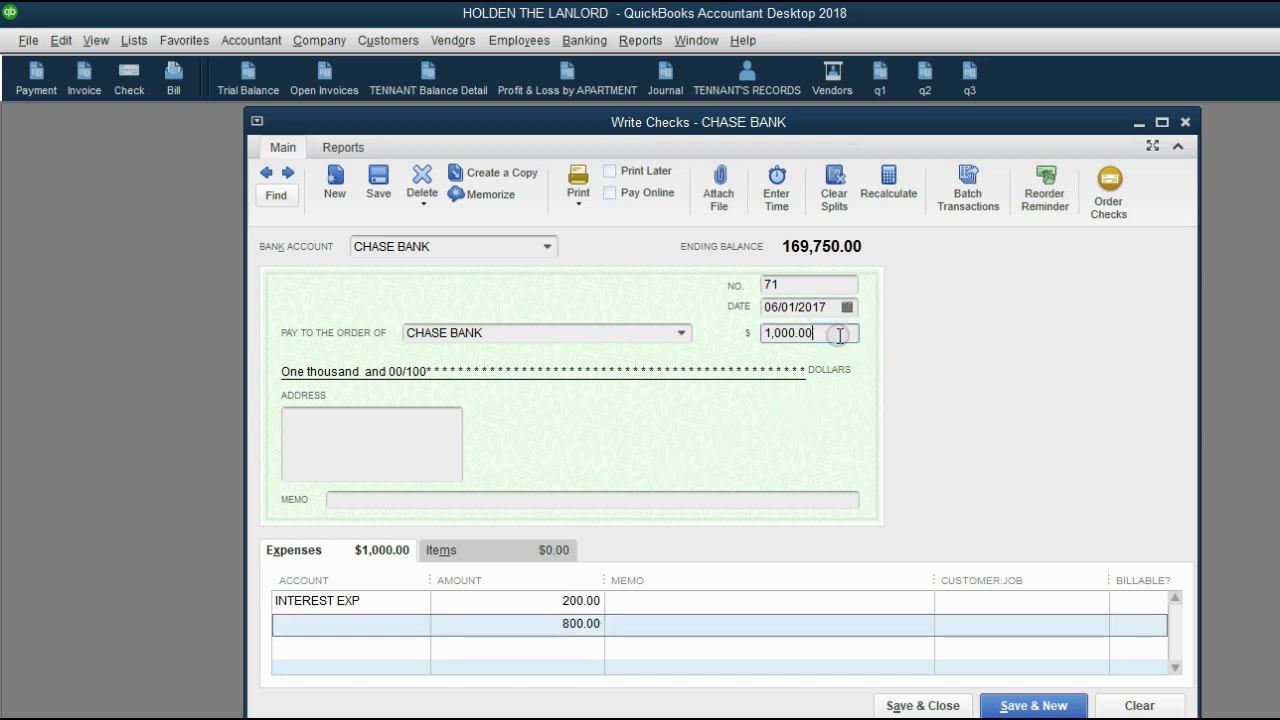
{"action": "left_click", "coordinate": [557, 602]}
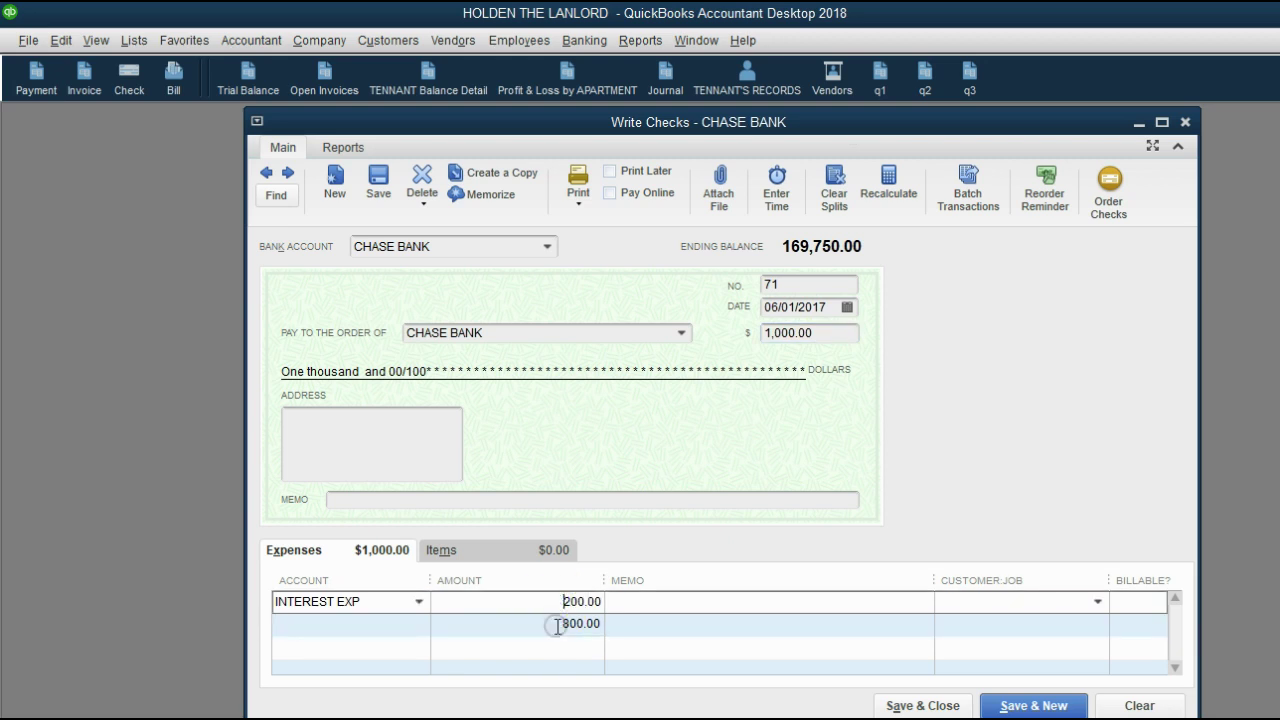
- Consult the payment breakdown on the PowerPoint slide and fill the second expense line with 100.00 charged to INSURANCE EXENSE in QuickBooks
{"action": "left_click", "coordinate": [557, 624]}
{"action": "left_click_drag", "start_coordinate": [555, 626], "coordinate": [649, 617]}
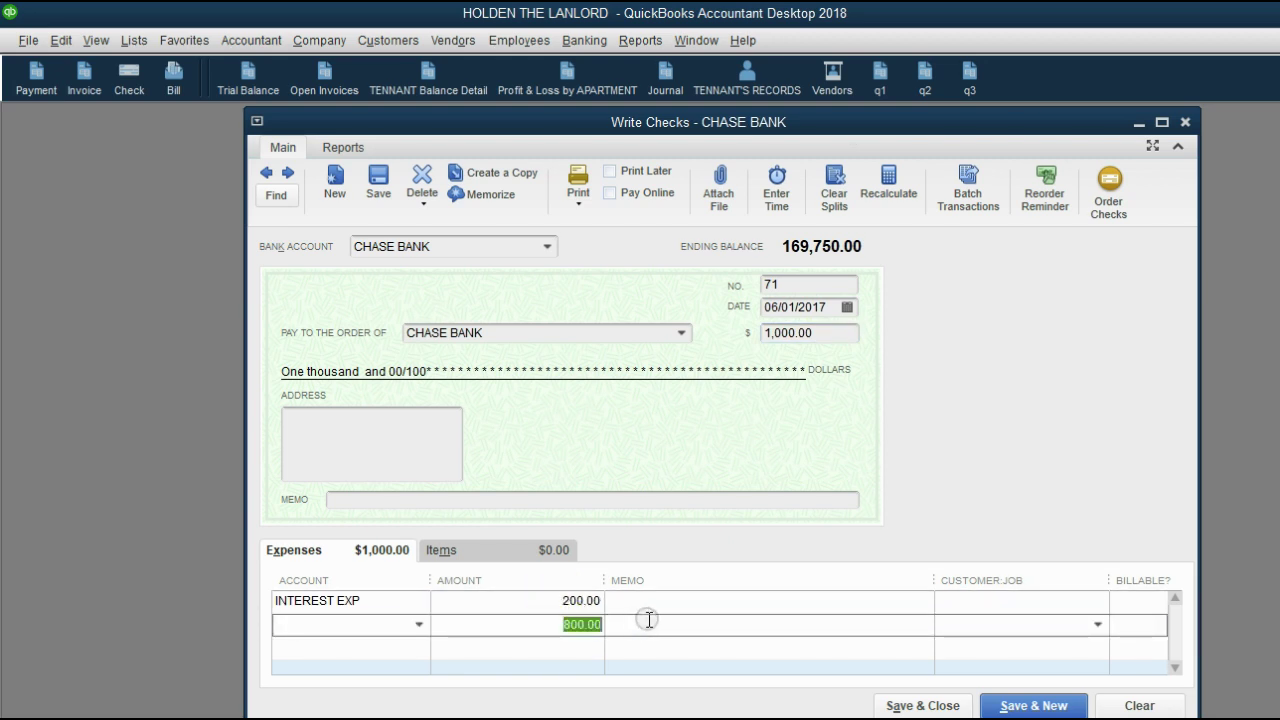
{"action": "left_click", "coordinate": [930, 716]}
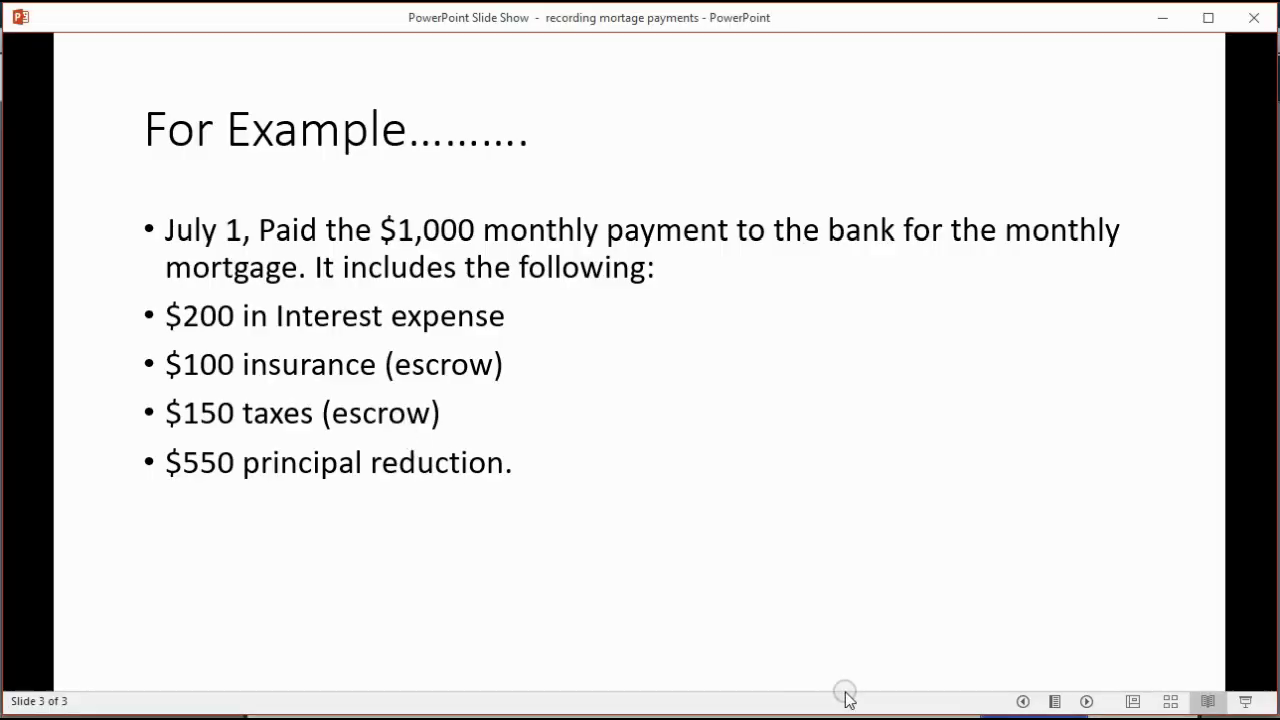
{"action": "left_click", "coordinate": [930, 716]}
{"action": "left_click_drag", "start_coordinate": [550, 628], "coordinate": [628, 627]}
{"action": "type", "text": "100"}
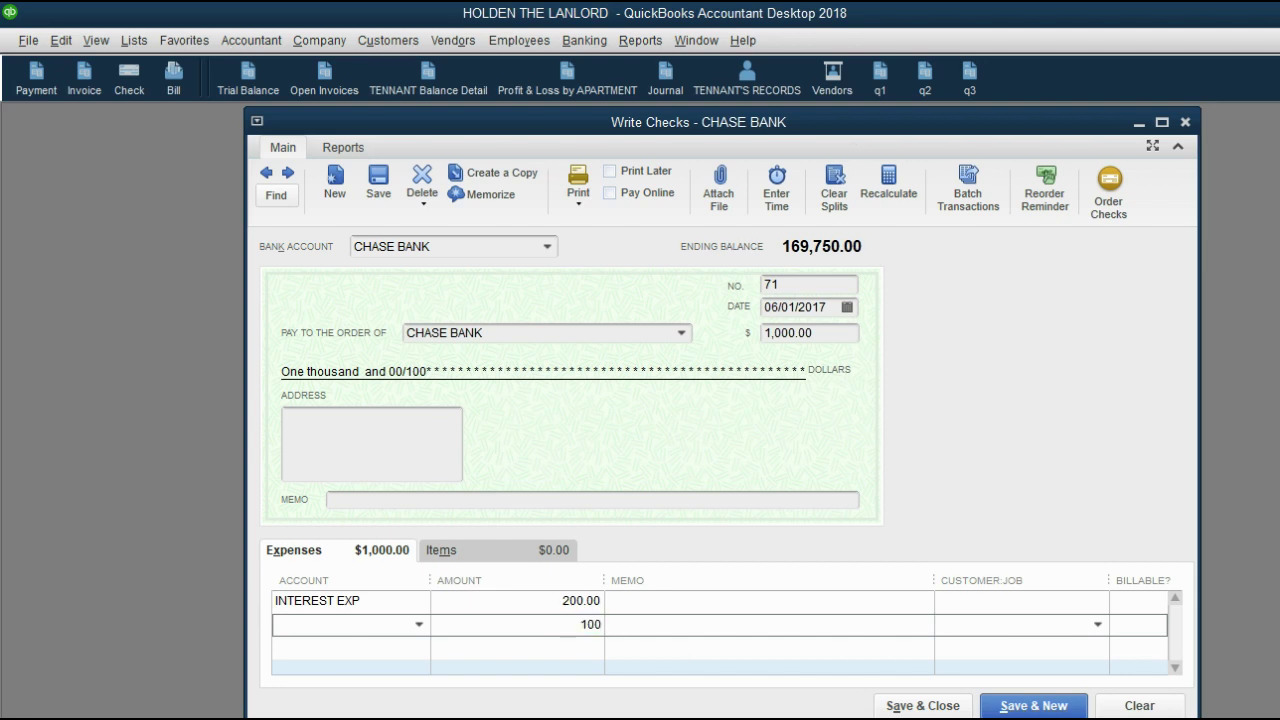
{"action": "left_click", "coordinate": [419, 624]}
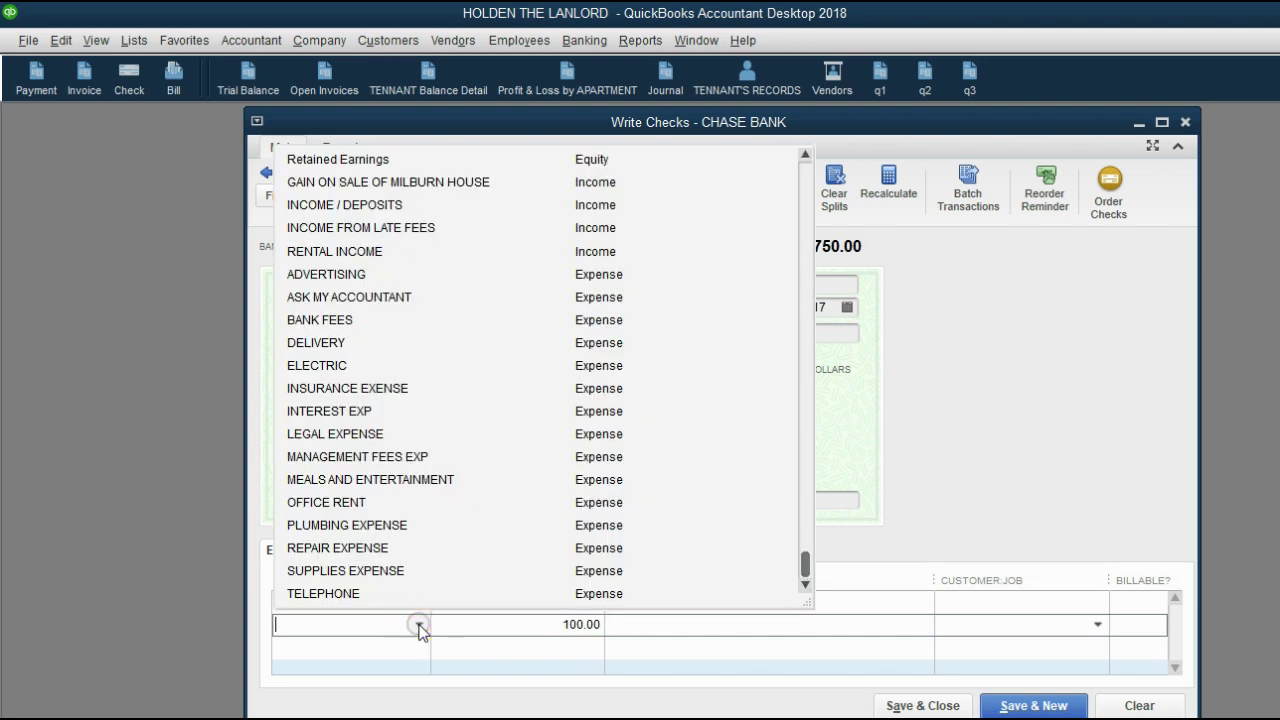
{"action": "left_click", "coordinate": [367, 388]}
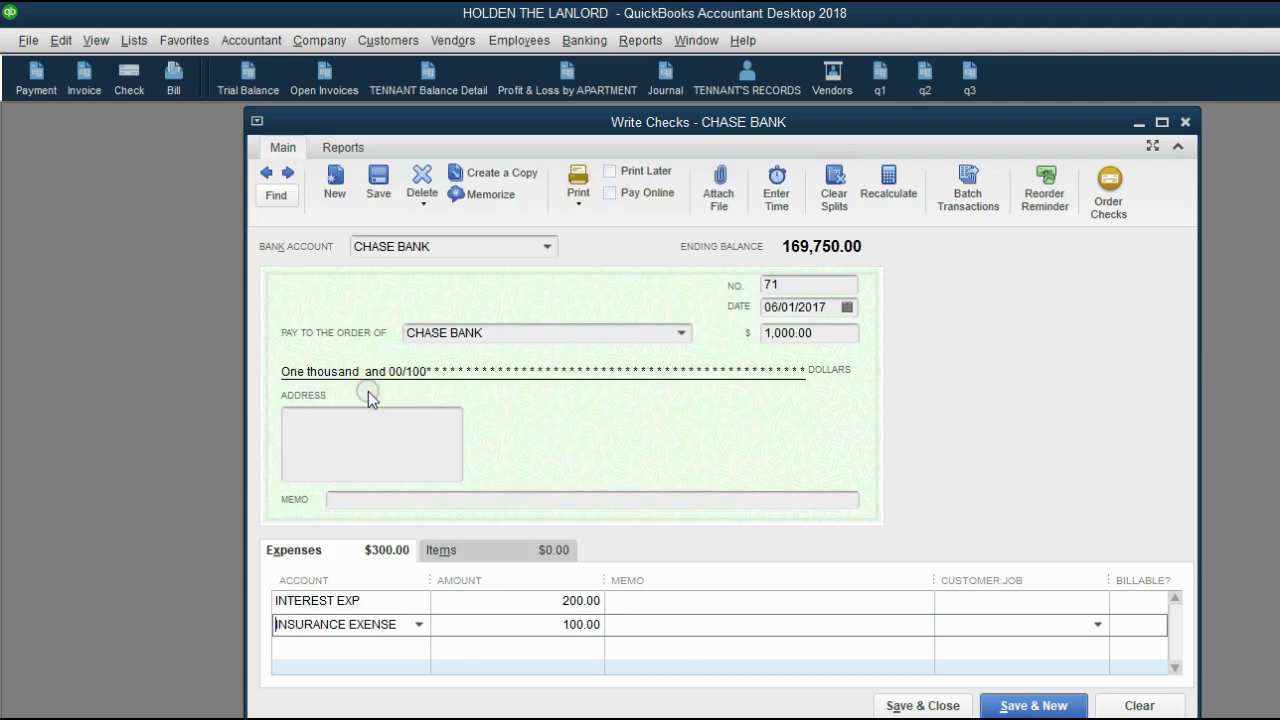
- Fill the third expense line with 150.00 charged to the TAX EXP - REAL ESTATE (SCHOOL) account
{"action": "left_click", "coordinate": [414, 648]}
{"action": "left_click", "coordinate": [420, 647]}
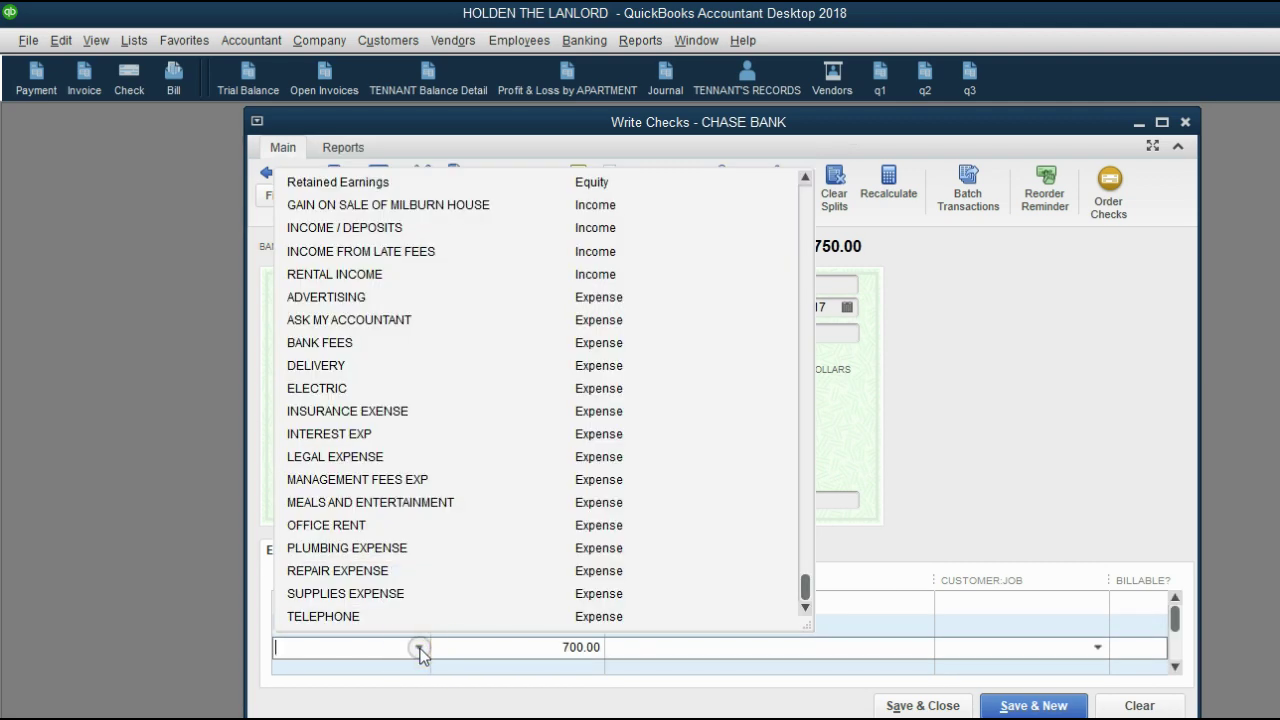
{"action": "left_click", "coordinate": [420, 650]}
{"action": "left_click", "coordinate": [419, 650]}
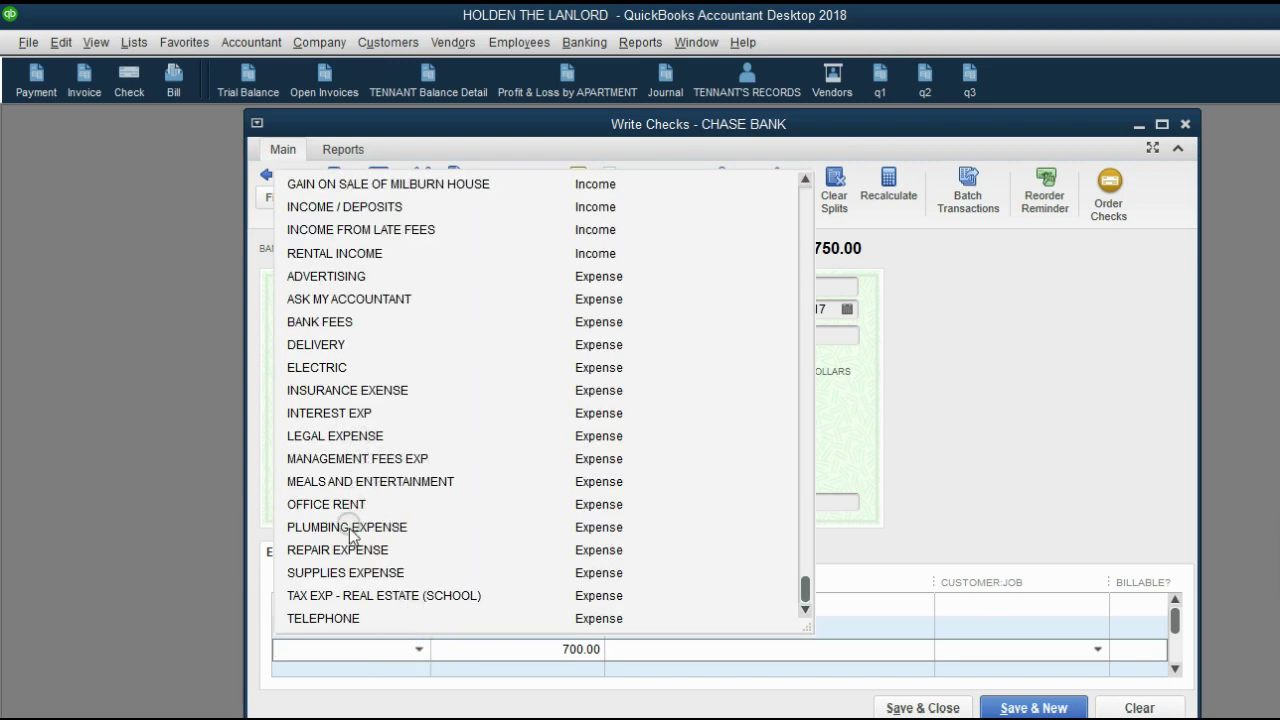
{"action": "left_click", "coordinate": [348, 596]}
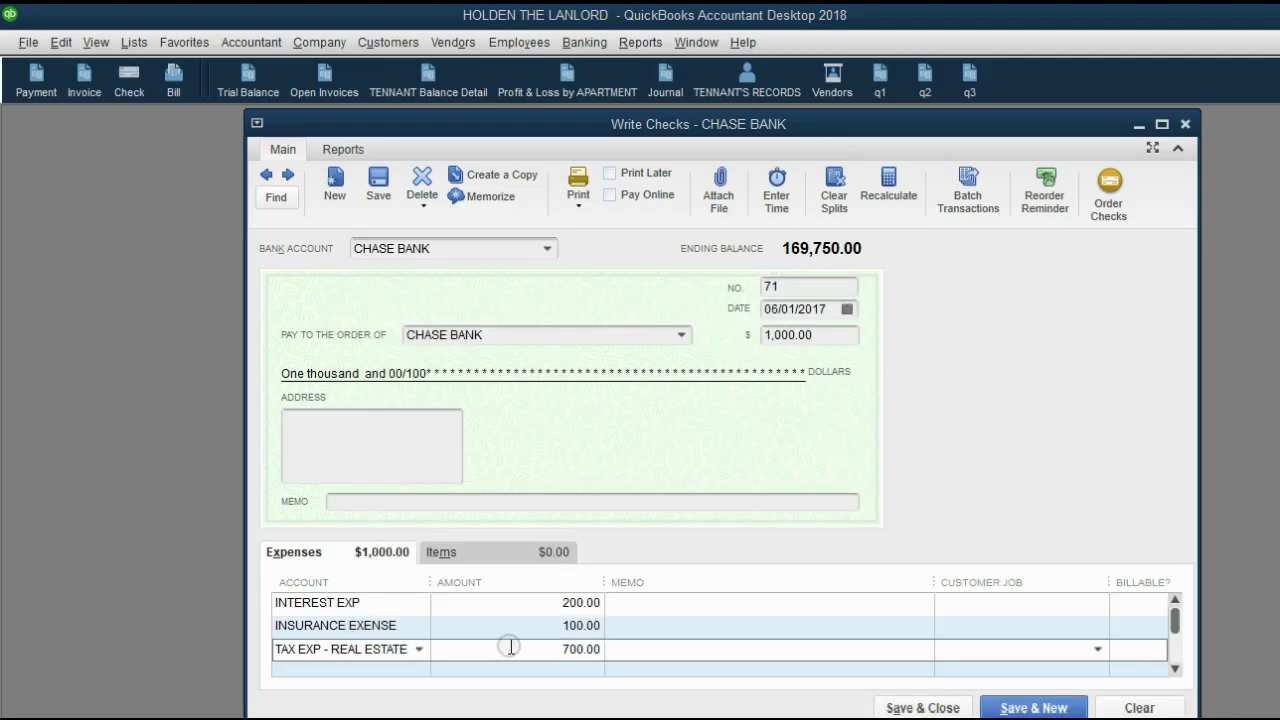
{"action": "left_click", "coordinate": [500, 649]}
{"action": "type", "text": "150.00"}
{"action": "key", "text": "Tab"}
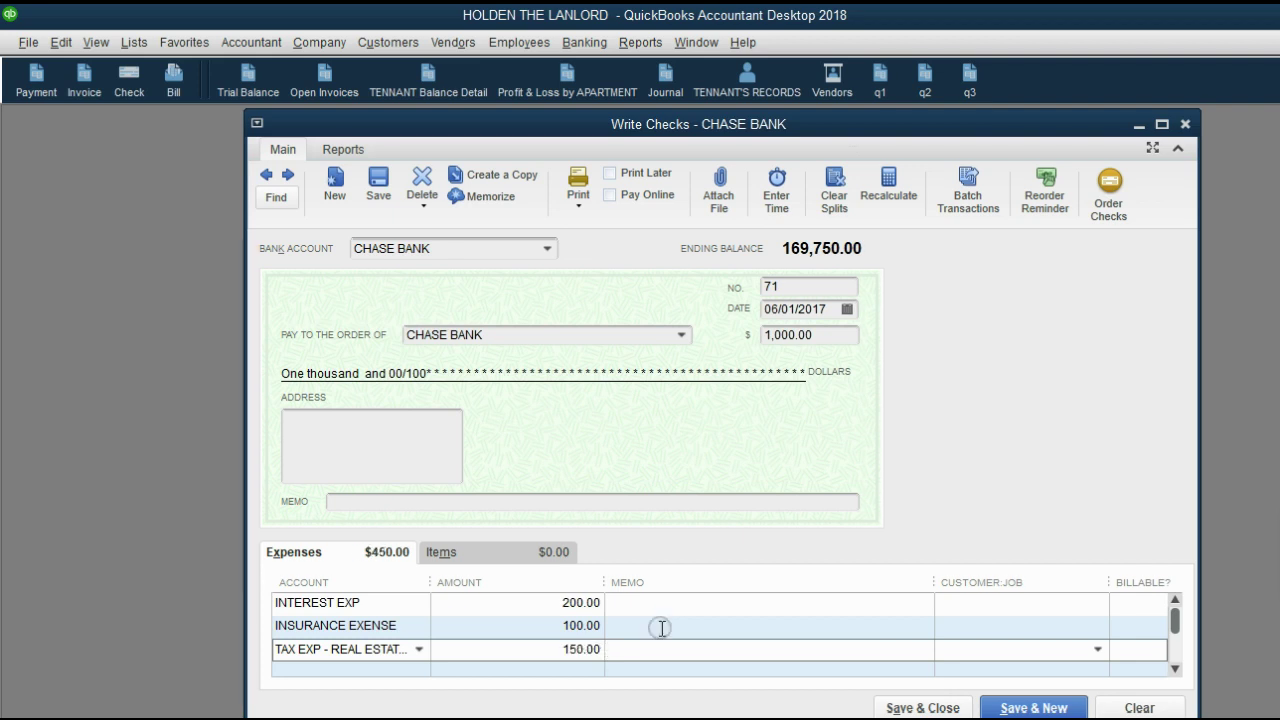
- Review the check amount against the interest, insurance and real estate tax line amounts
{"action": "left_click", "coordinate": [824, 342]}
{"action": "left_click", "coordinate": [515, 603]}
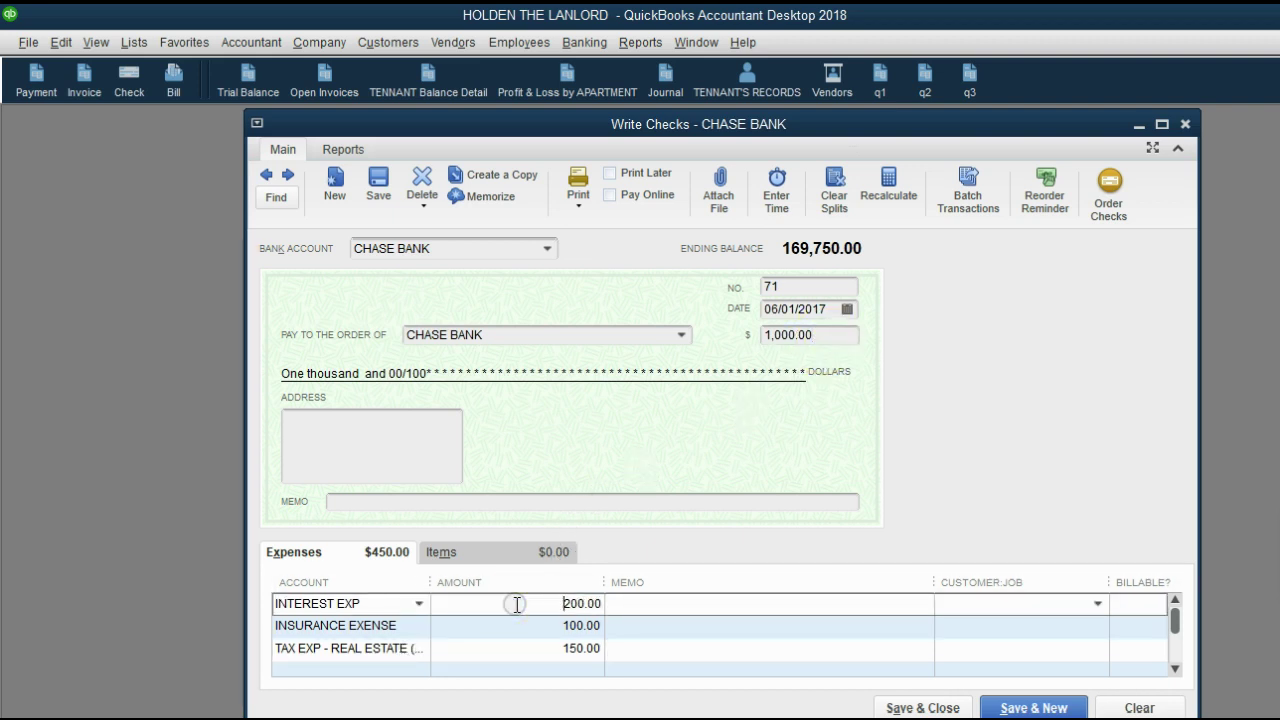
{"action": "left_click", "coordinate": [524, 625]}
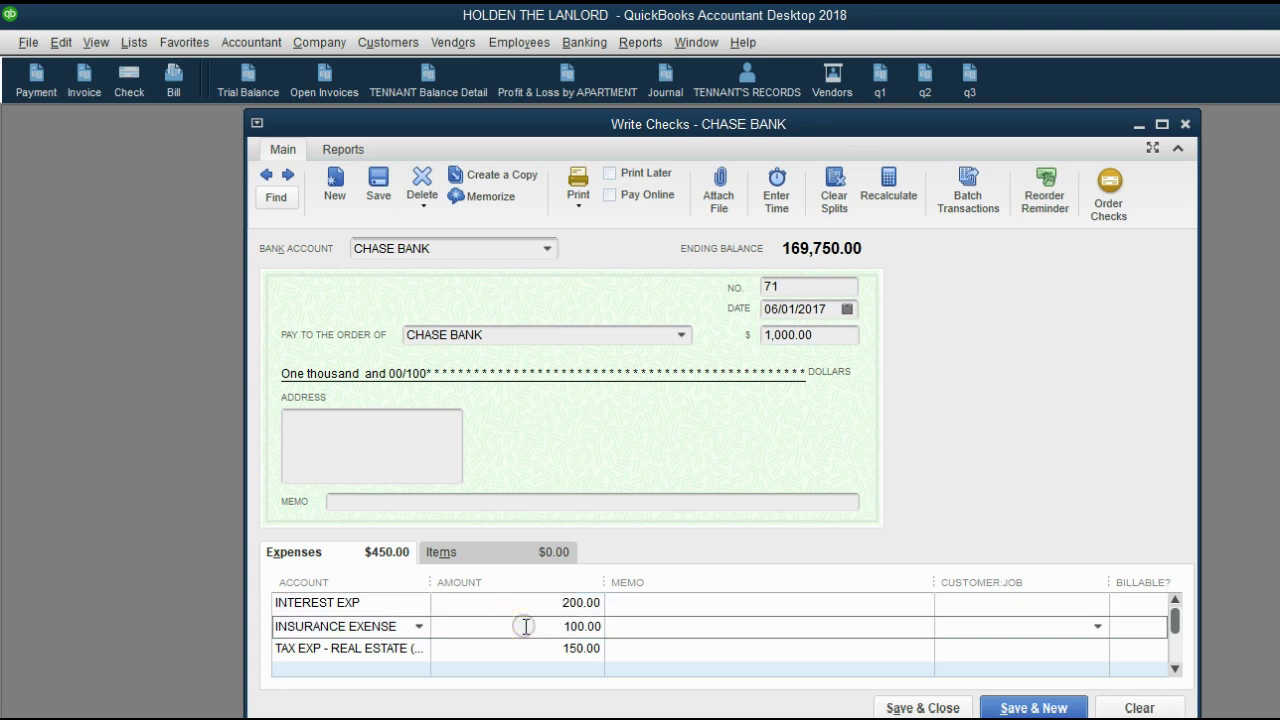
{"action": "left_click", "coordinate": [532, 646]}
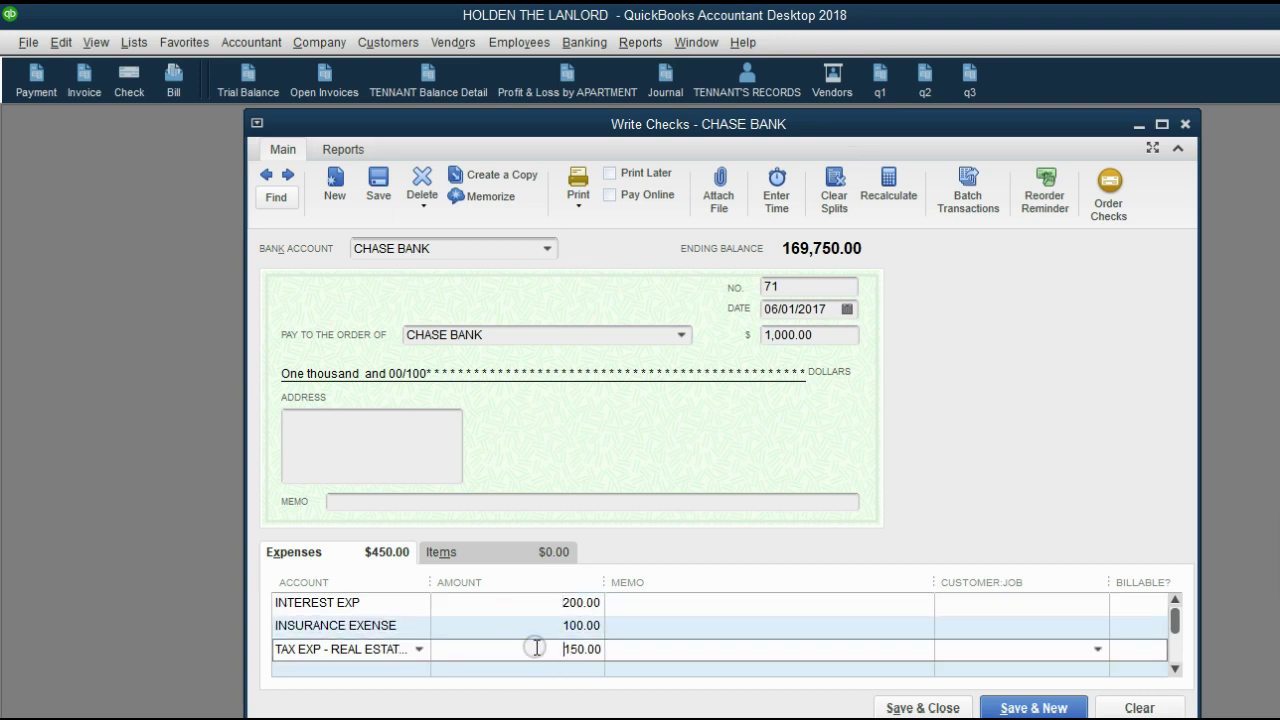
{"action": "left_click", "coordinate": [529, 626]}
{"action": "left_click", "coordinate": [531, 649]}
{"action": "left_click", "coordinate": [537, 630]}
{"action": "left_click", "coordinate": [537, 649]}
- Assign the remaining amount on the fourth expense line to the CHAUNCY STREET - MORTGAGE liability account
{"action": "left_click", "coordinate": [422, 668]}
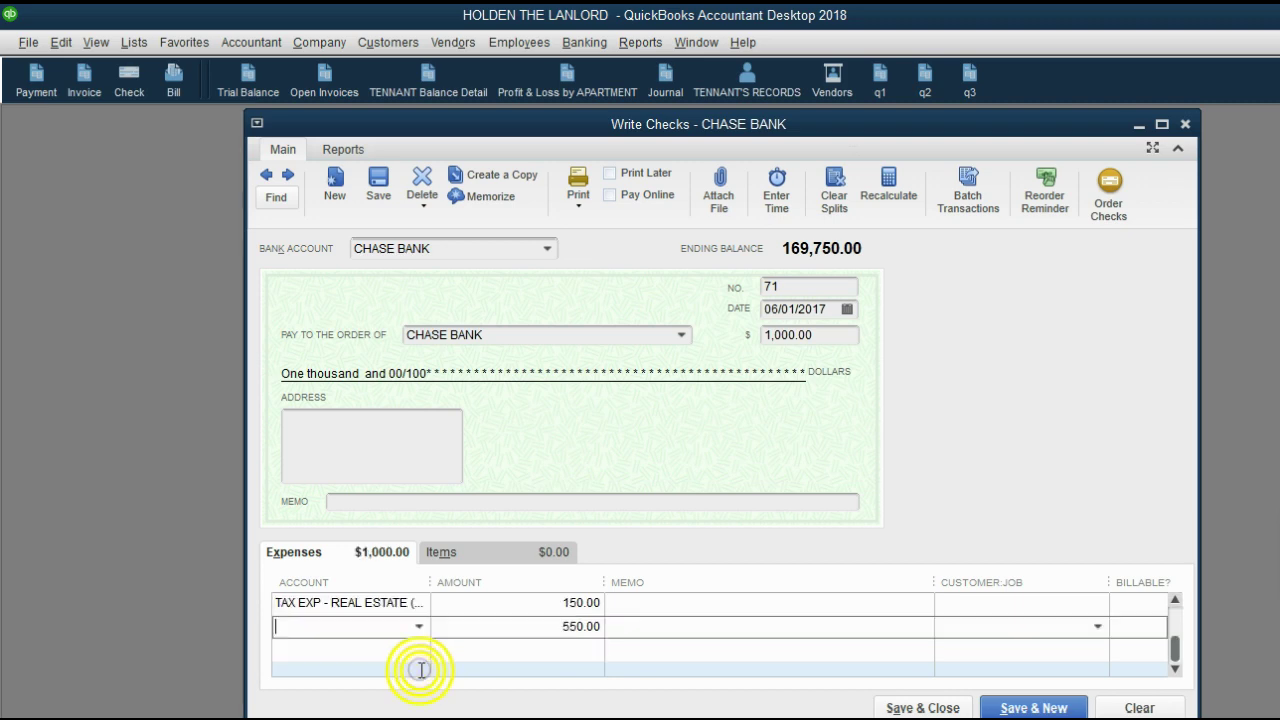
{"action": "left_click", "coordinate": [420, 627]}
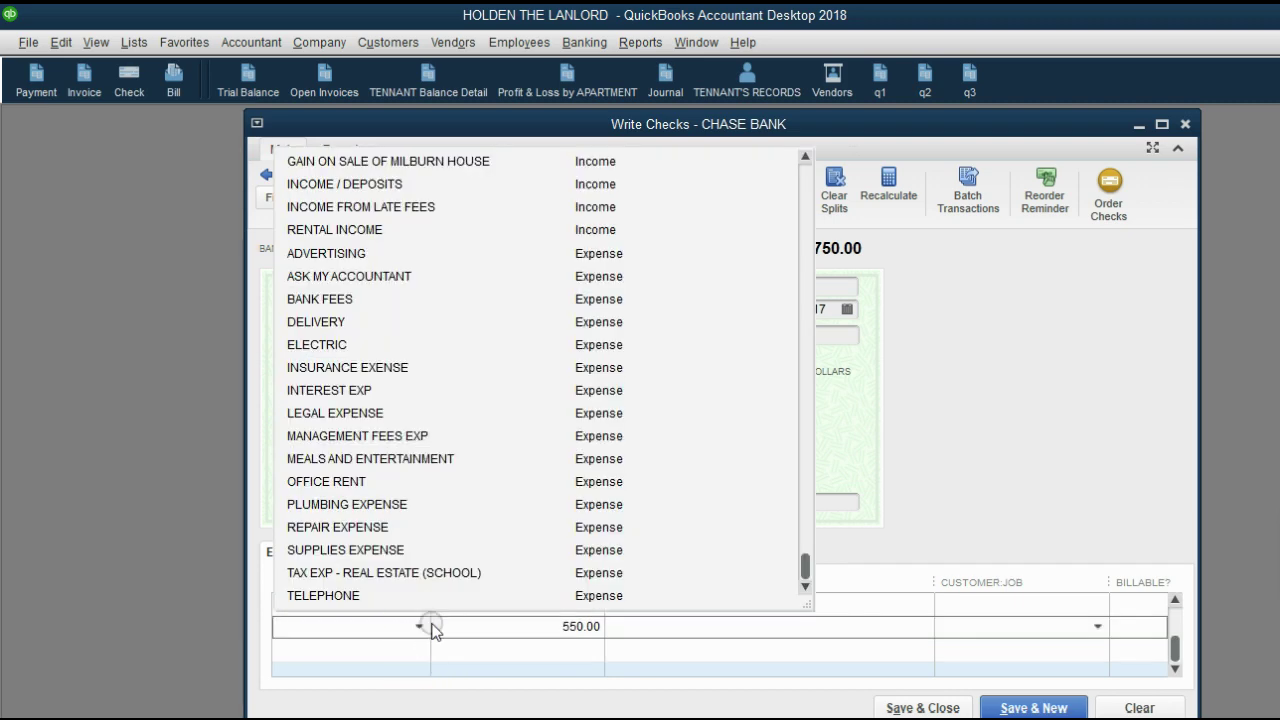
{"action": "scroll", "coordinate": [457, 563], "scroll_direction": "up", "scroll_amount": 5}
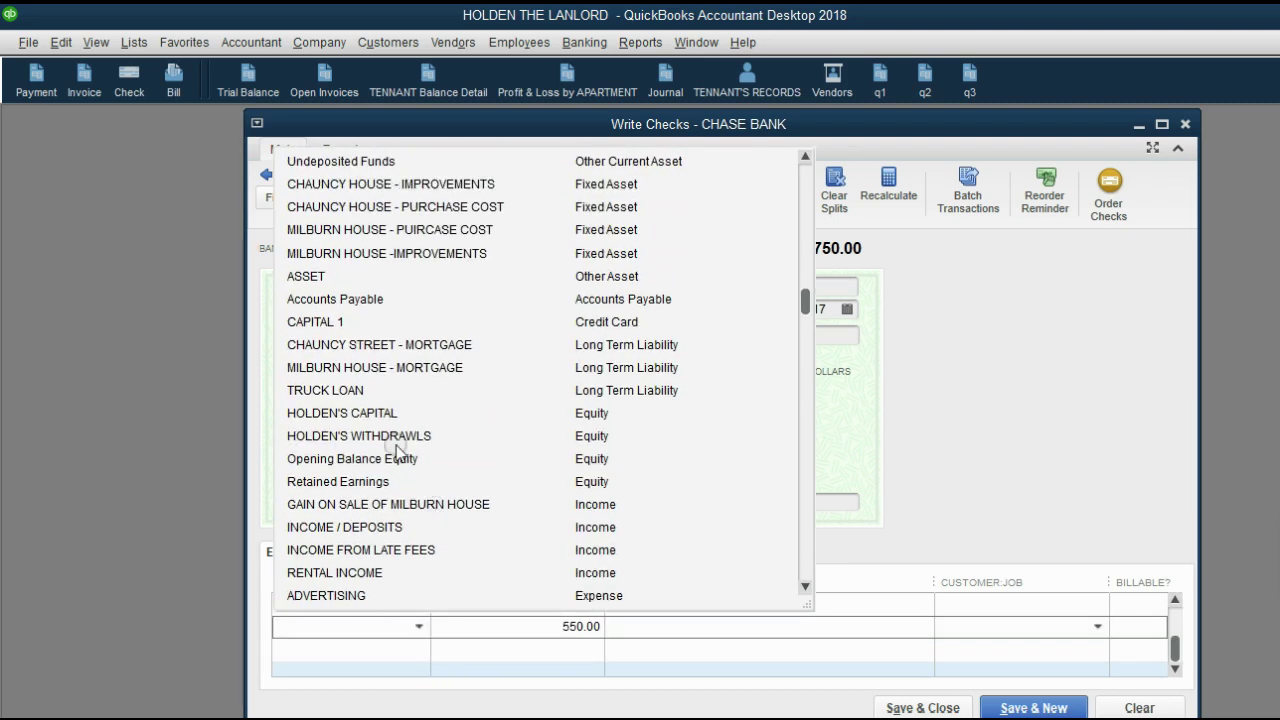
{"action": "left_click", "coordinate": [375, 348]}
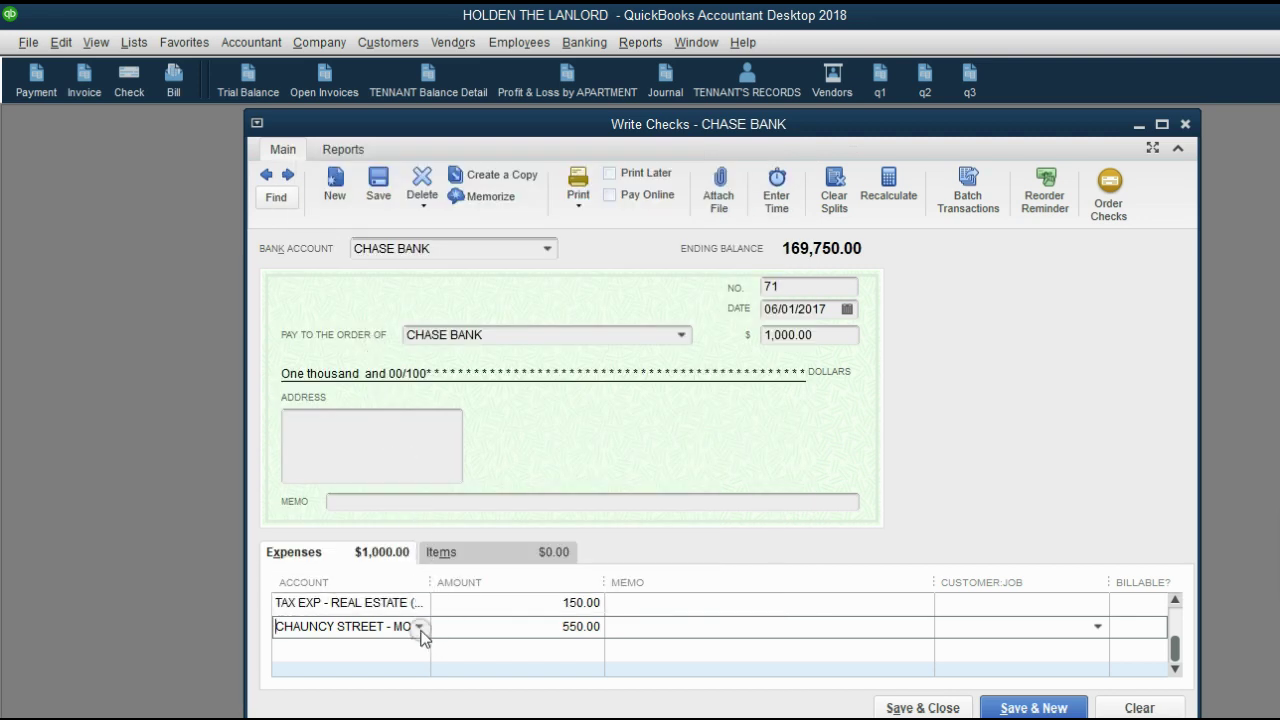
- Check the expense lines against the check total, and save and close the check
{"action": "left_click", "coordinate": [520, 630]}
{"action": "left_click_drag", "start_coordinate": [1178, 662], "coordinate": [1171, 628]}
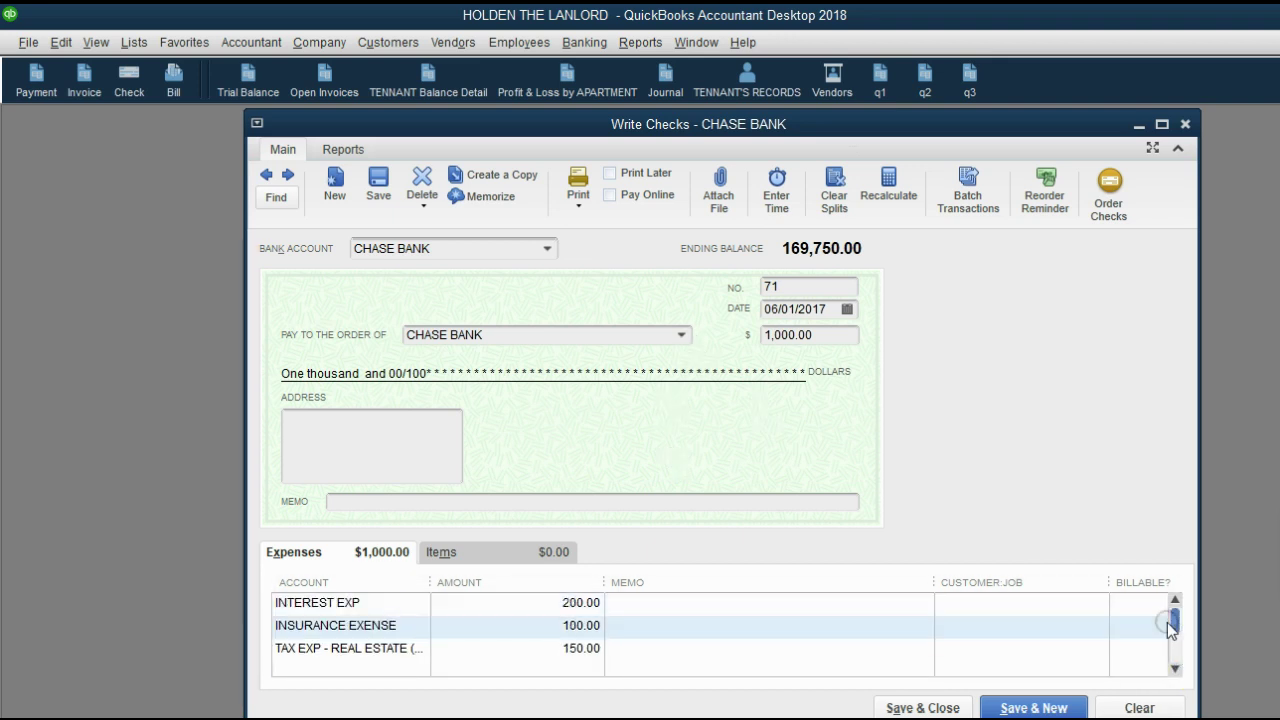
{"action": "left_click", "coordinate": [580, 600]}
{"action": "left_click", "coordinate": [1174, 670]}
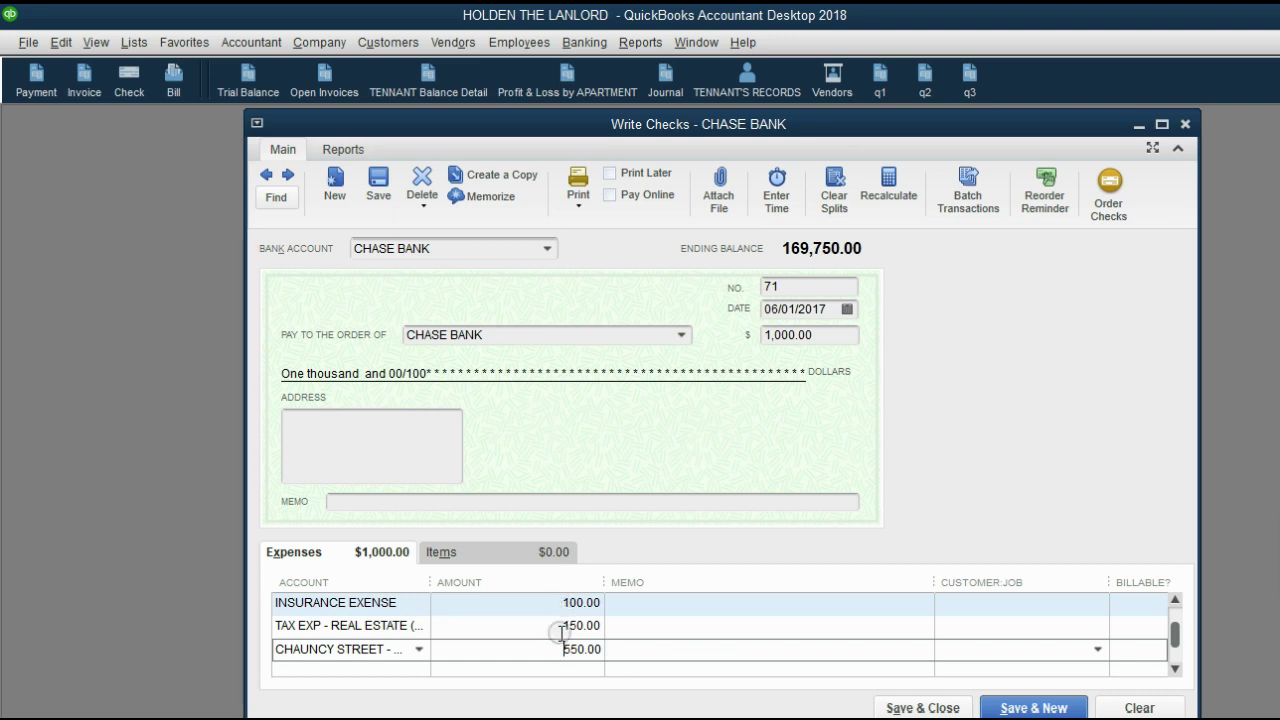
{"action": "left_click", "coordinate": [805, 338]}
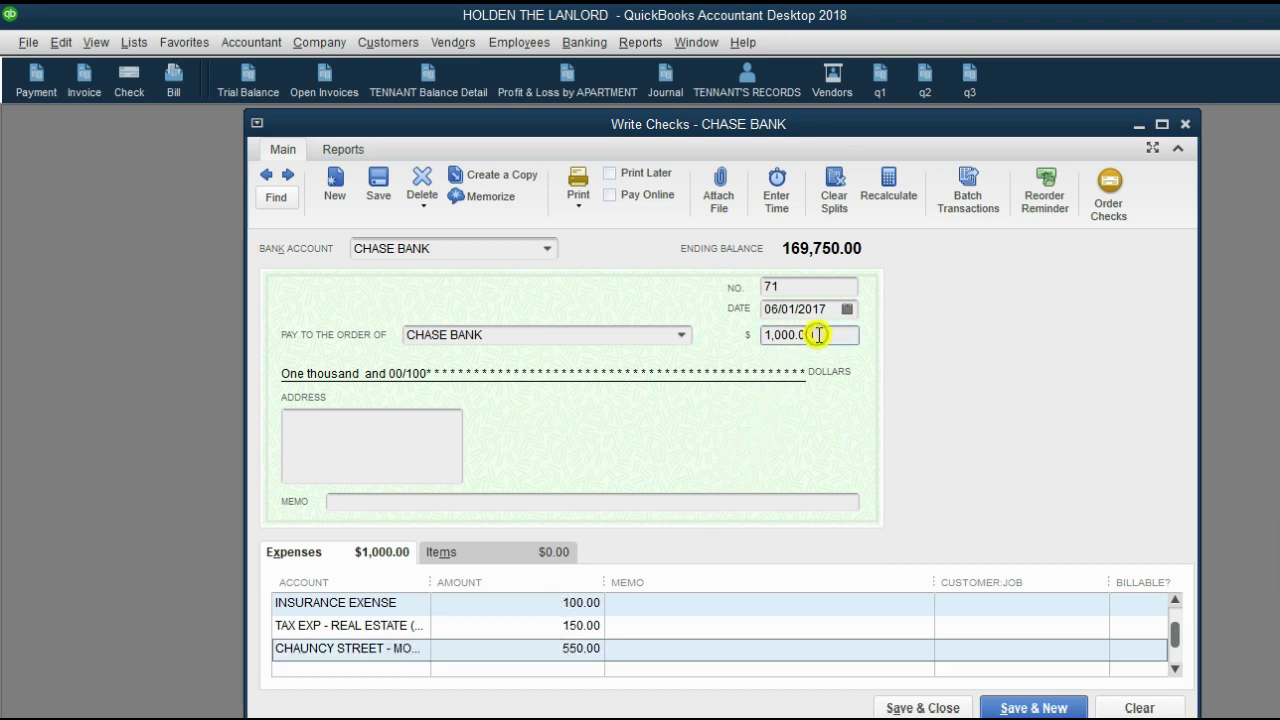
{"action": "left_click", "coordinate": [550, 650]}
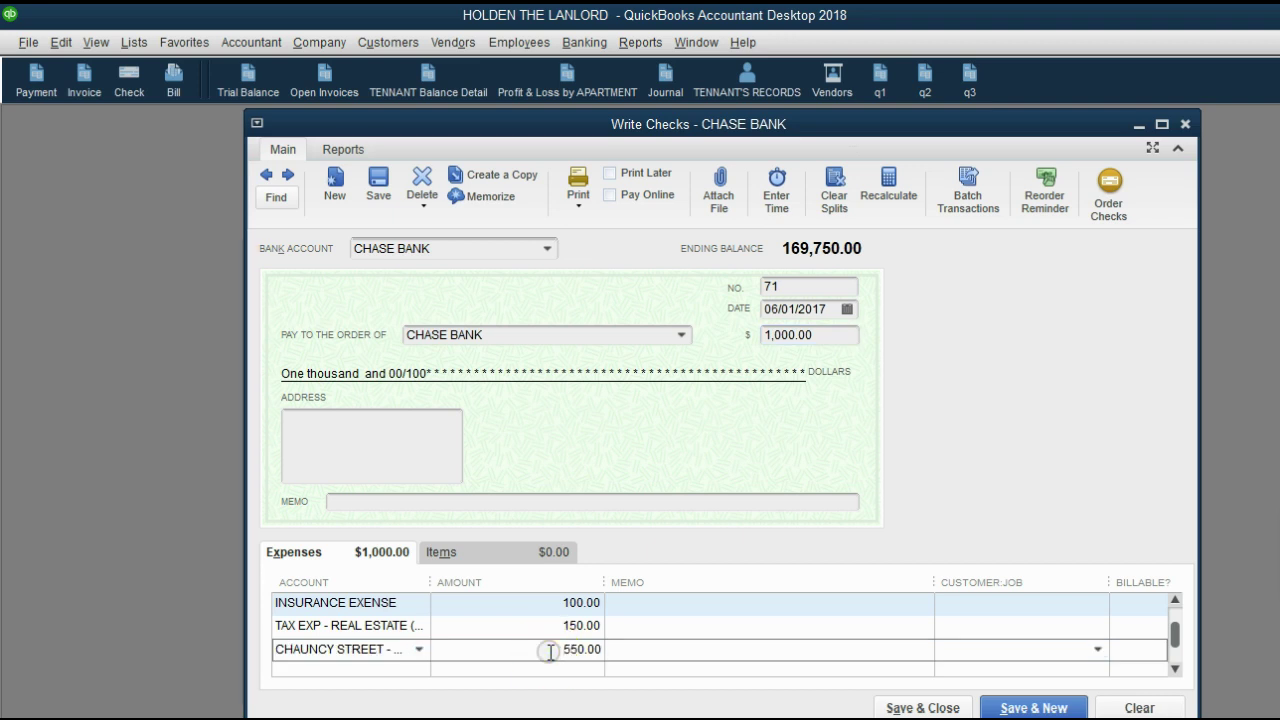
{"action": "left_click", "coordinate": [910, 708]}
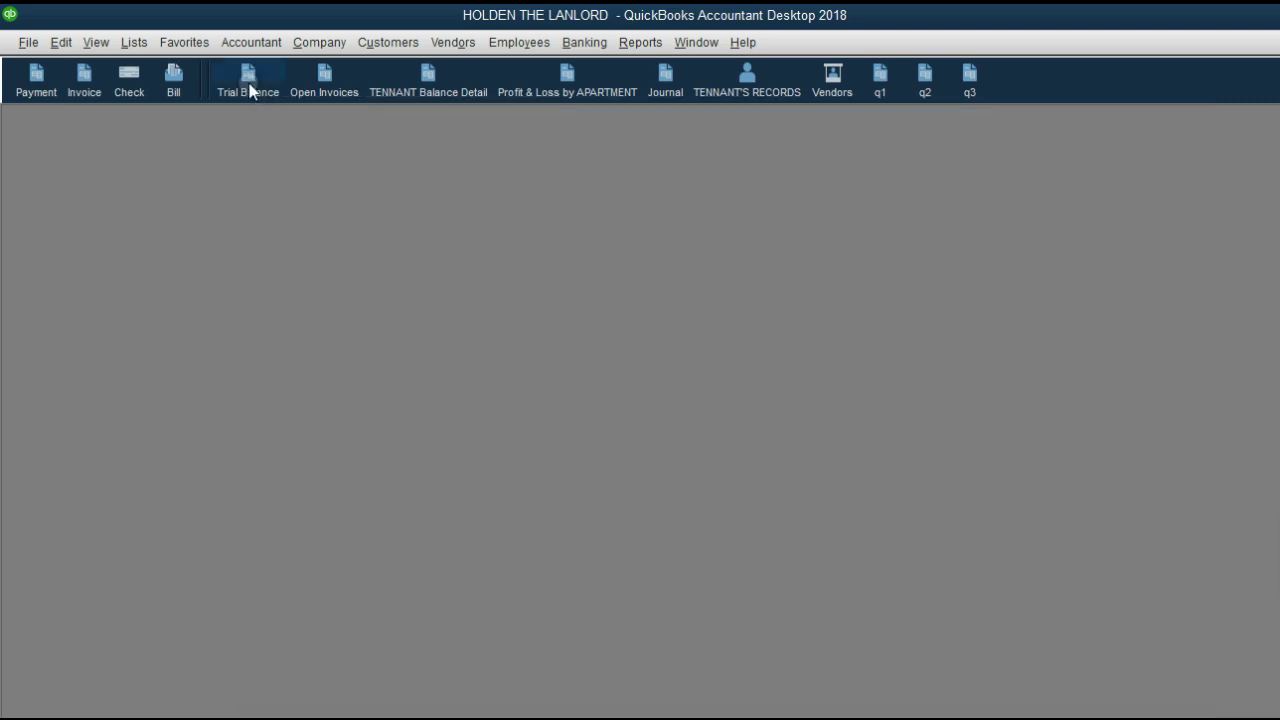
- Open the Trial Balance report and drill into the CHAUNCY STREET - MORTGAGE balance to examine its transactions
{"action": "left_click", "coordinate": [250, 90]}
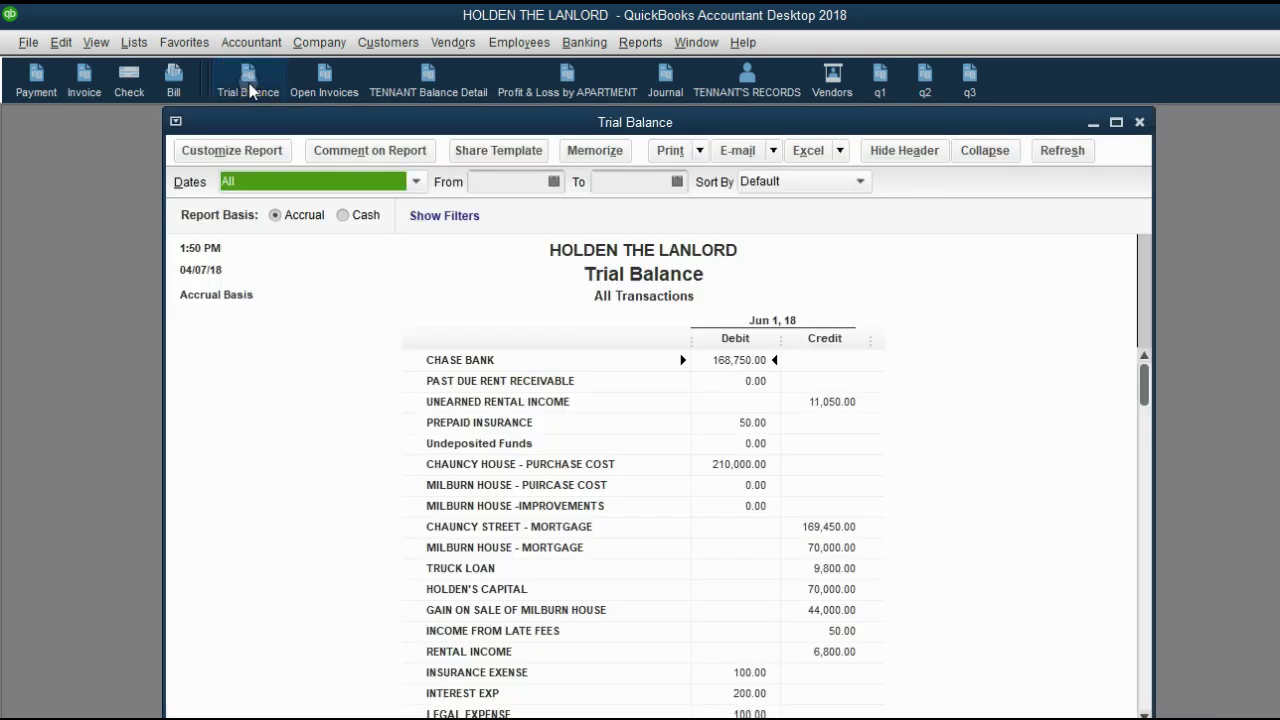
{"action": "left_click", "coordinate": [528, 368]}
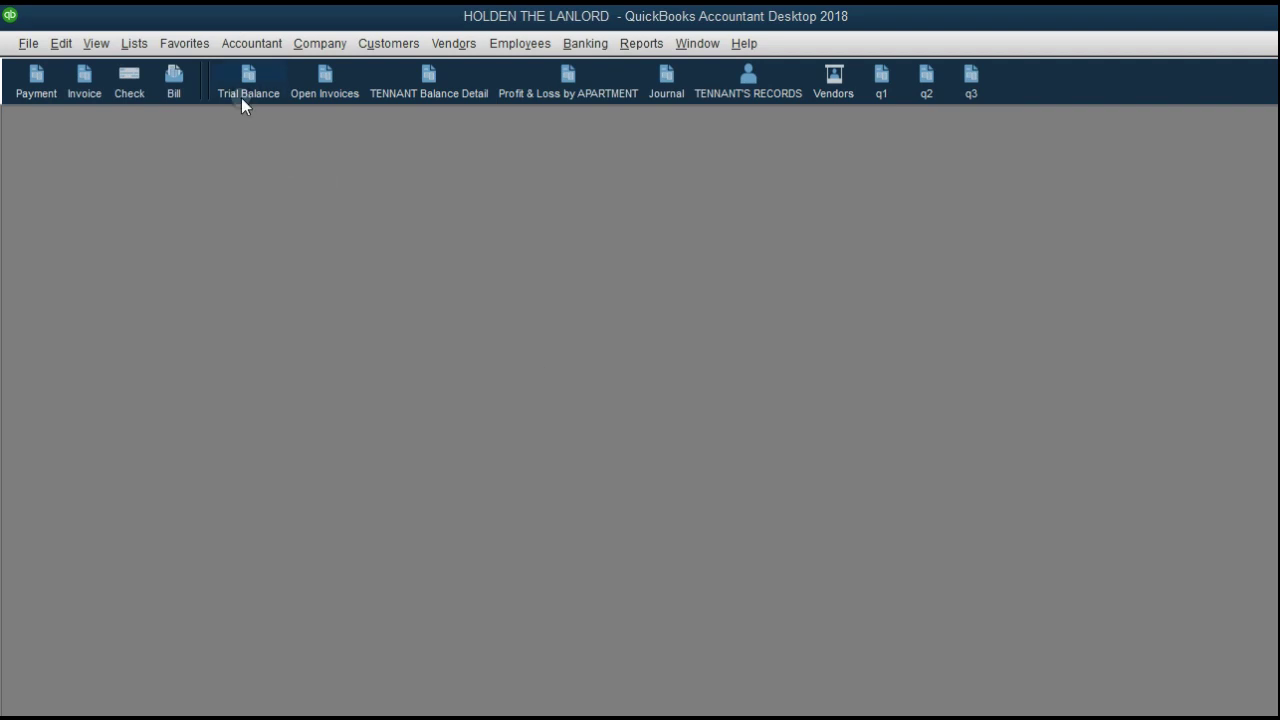
{"action": "left_click", "coordinate": [241, 99]}
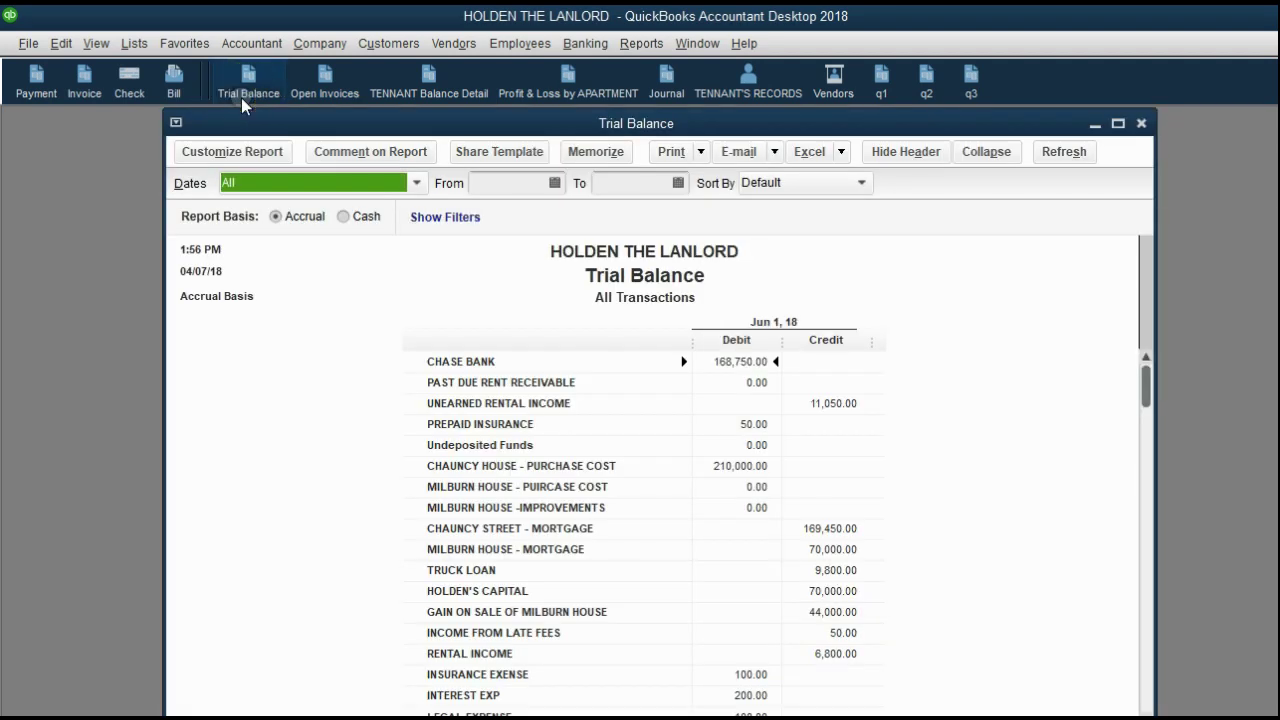
{"action": "left_click", "coordinate": [737, 383]}
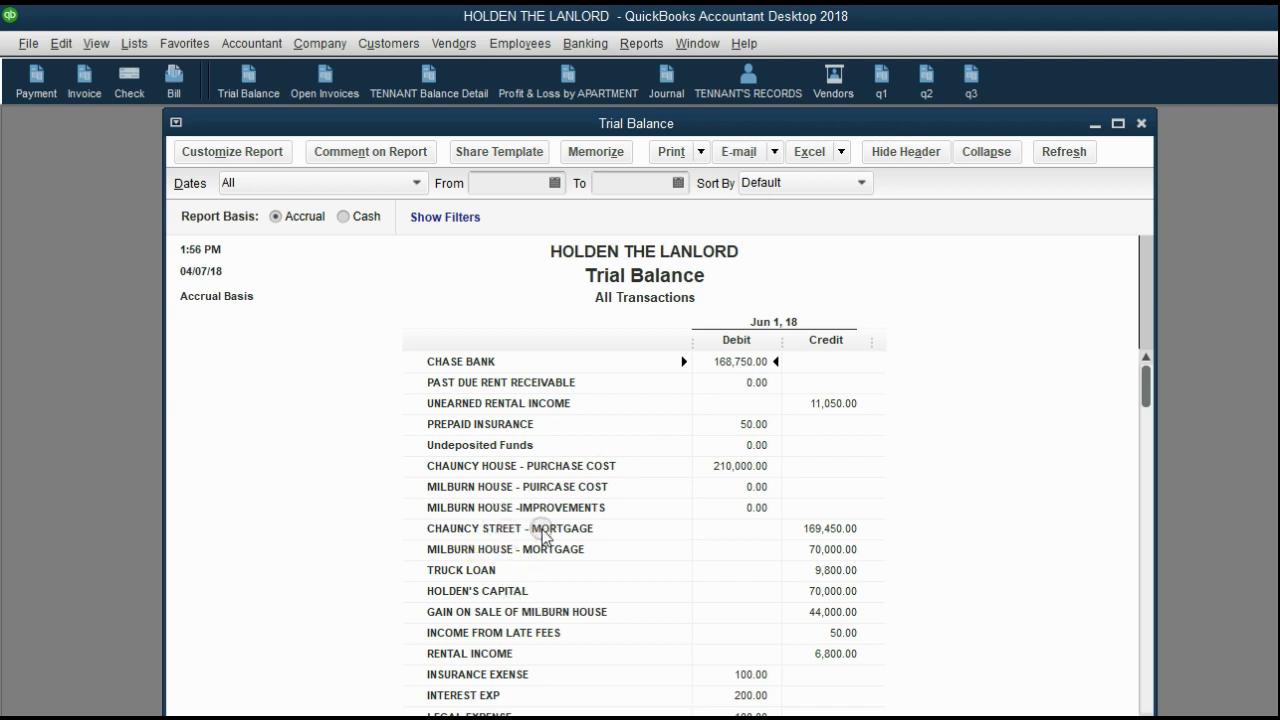
{"action": "left_click", "coordinate": [833, 528]}
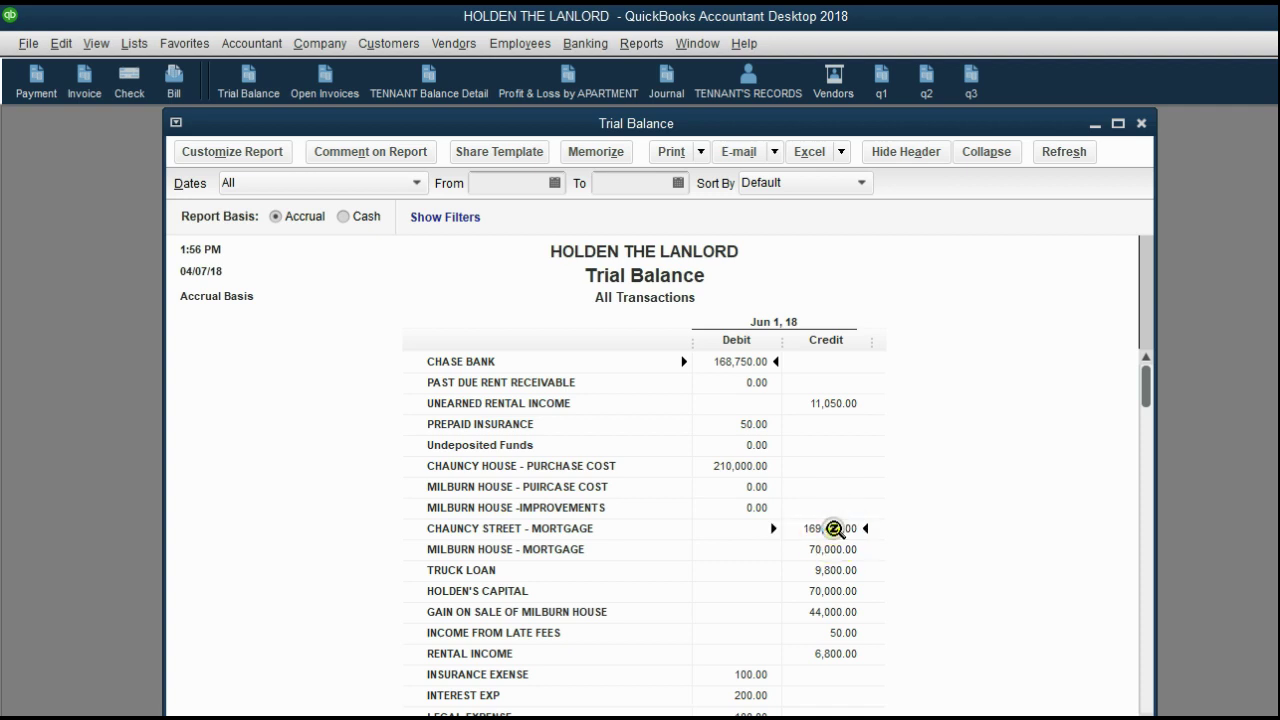
{"action": "double_click", "coordinate": [833, 528]}
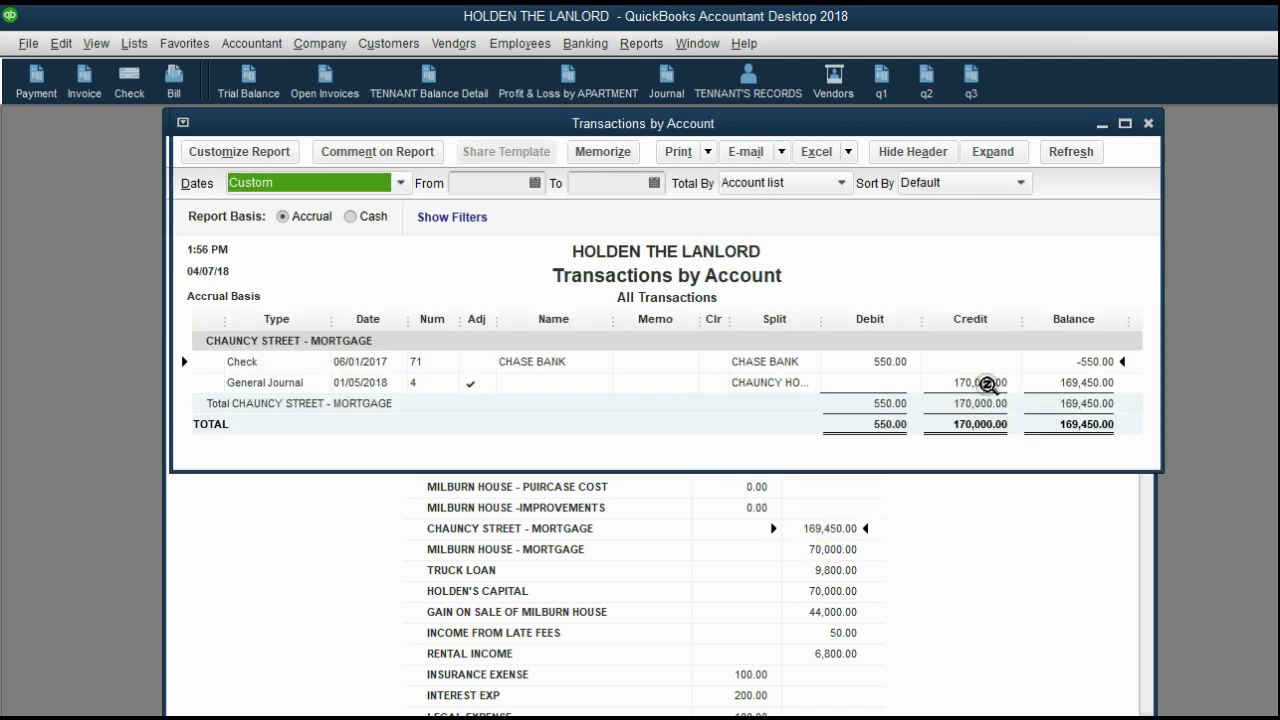
- Compare the general journal credit with the check debit in the CHAUNCY STREET - MORTGAGE transactions, and return to the Trial Balance
{"action": "left_click", "coordinate": [987, 384]}
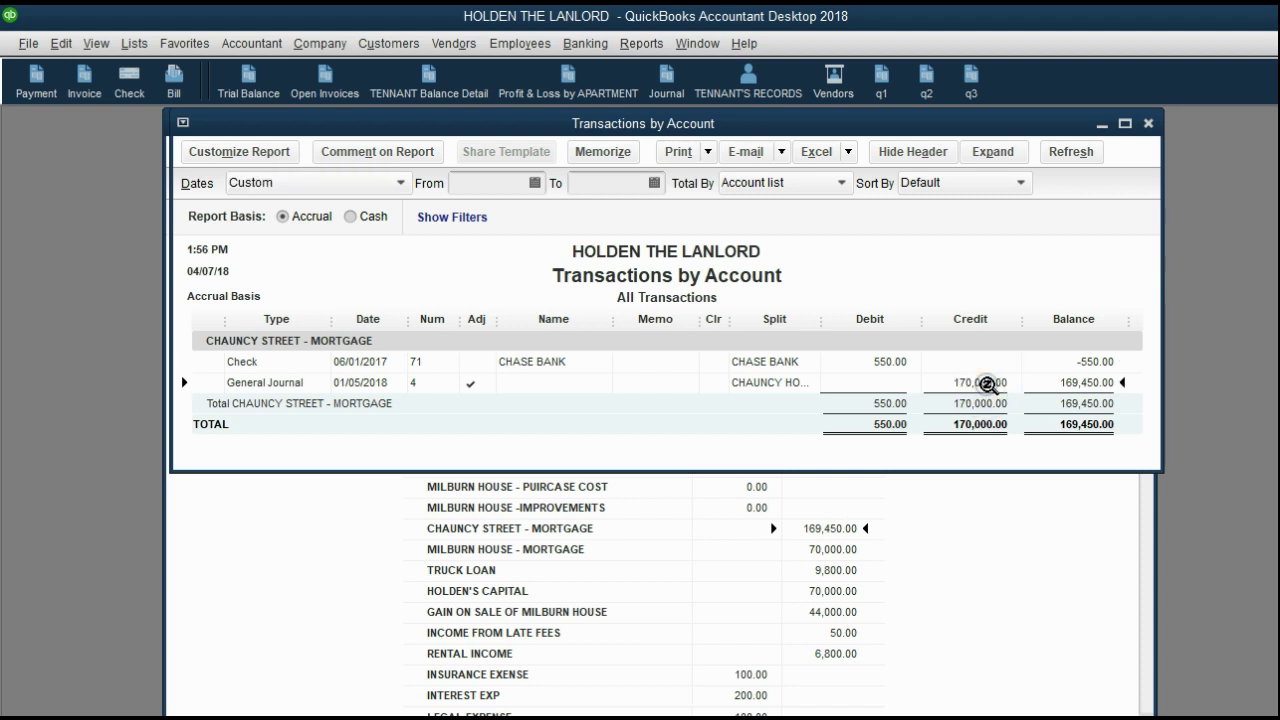
{"action": "left_click", "coordinate": [895, 364]}
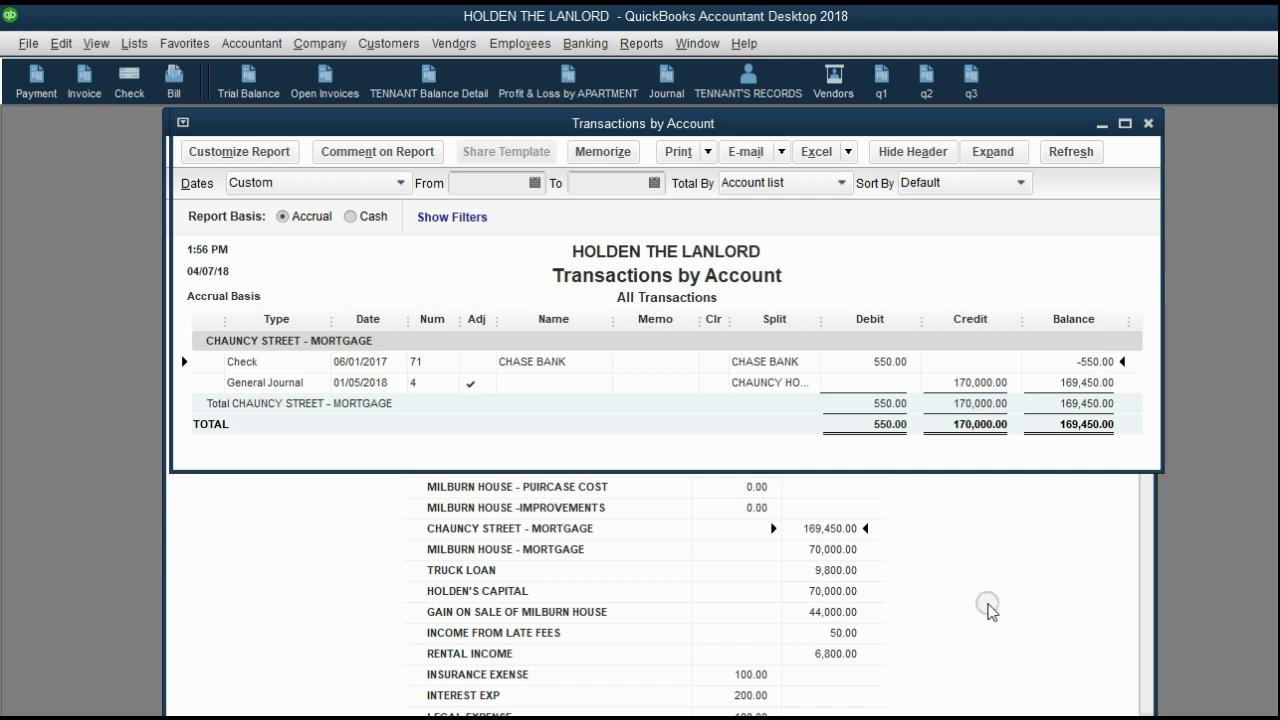
{"action": "left_click", "coordinate": [985, 603]}
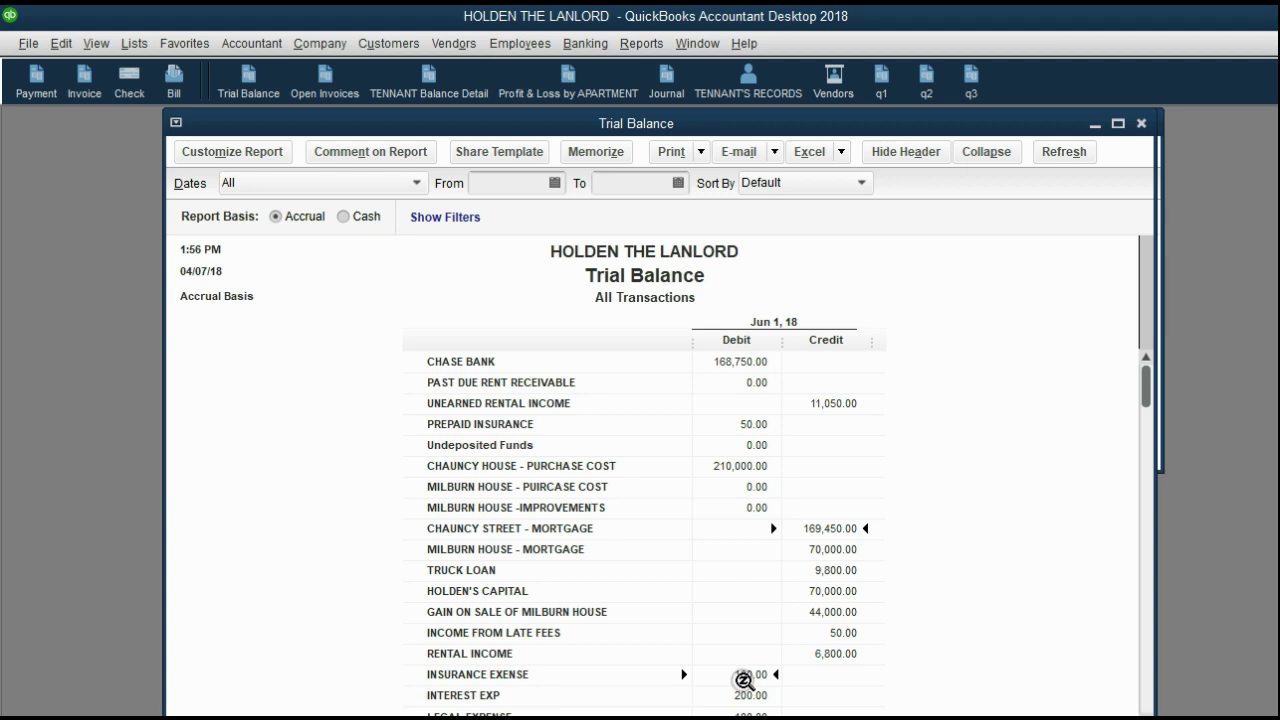
- Drill into the INSURANCE EXENSE and TAX EXP - REAL ESTATE (SCHOOL) balances to examine their transactions, closing each detail report
{"action": "double_click", "coordinate": [744, 680]}
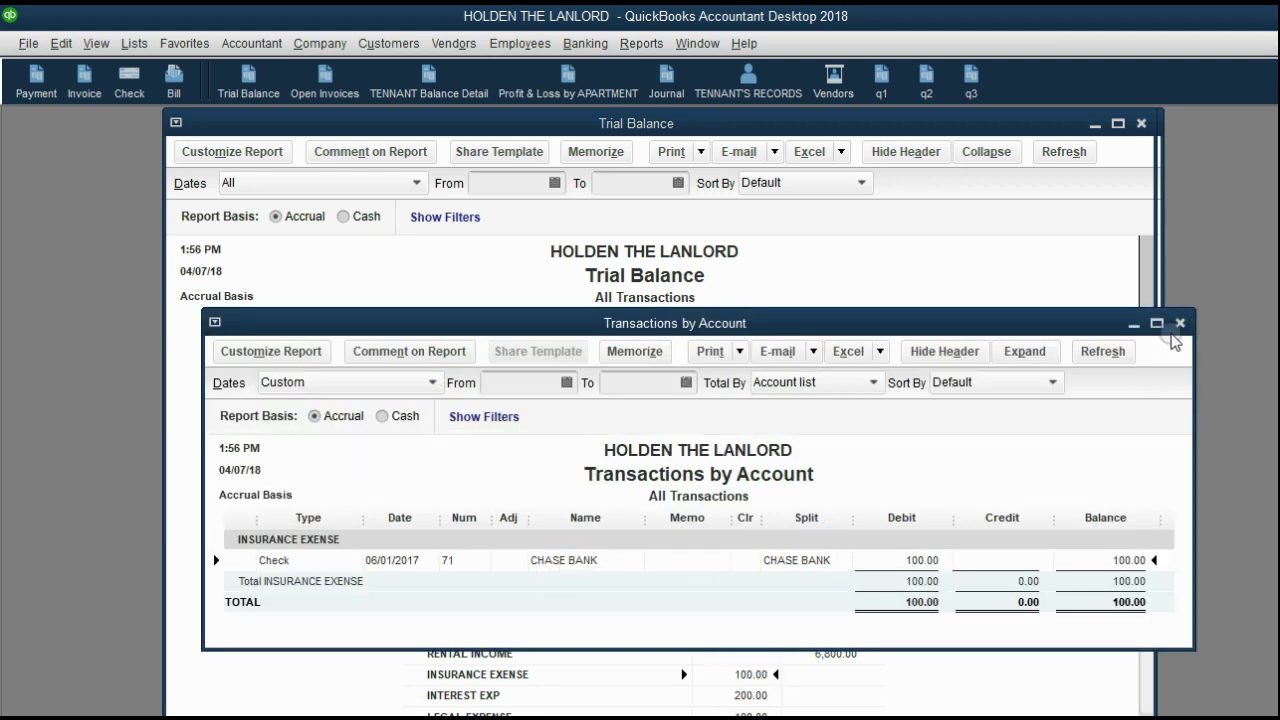
{"action": "left_click", "coordinate": [1179, 323]}
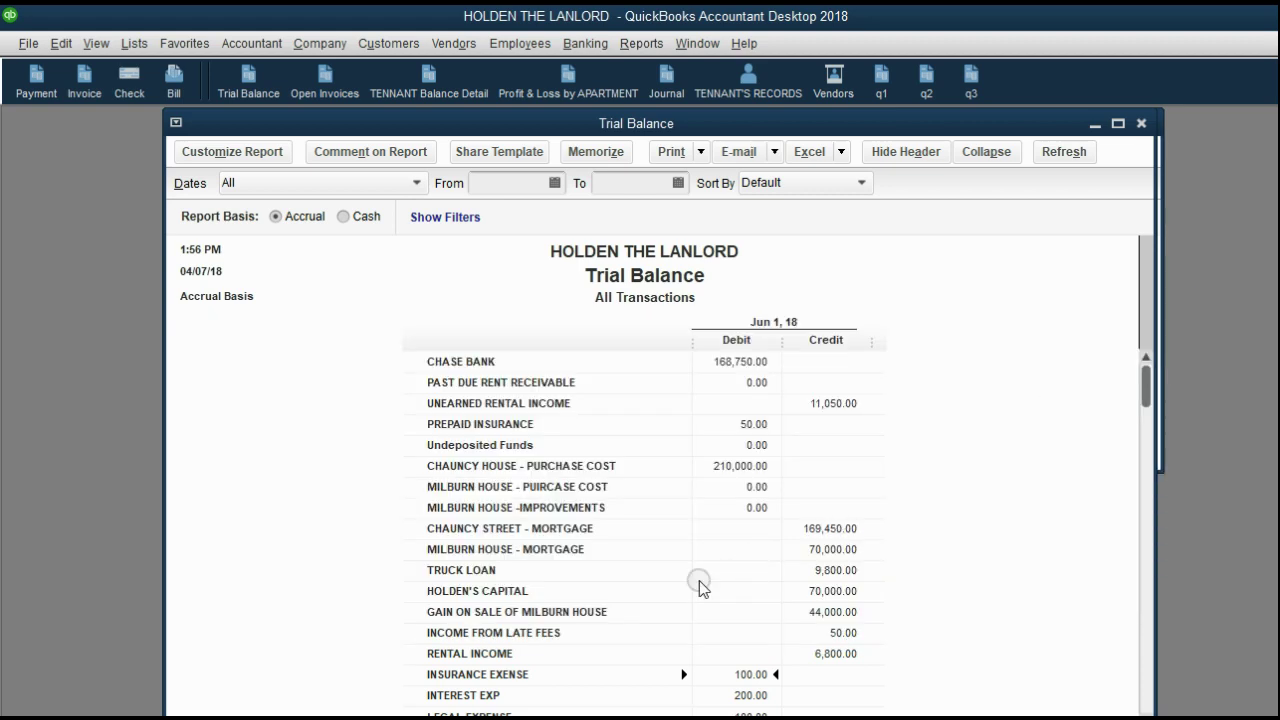
{"action": "scroll", "coordinate": [640, 605], "scroll_direction": "down", "scroll_amount": 1}
{"action": "scroll", "coordinate": [640, 605], "scroll_direction": "down", "scroll_amount": 2}
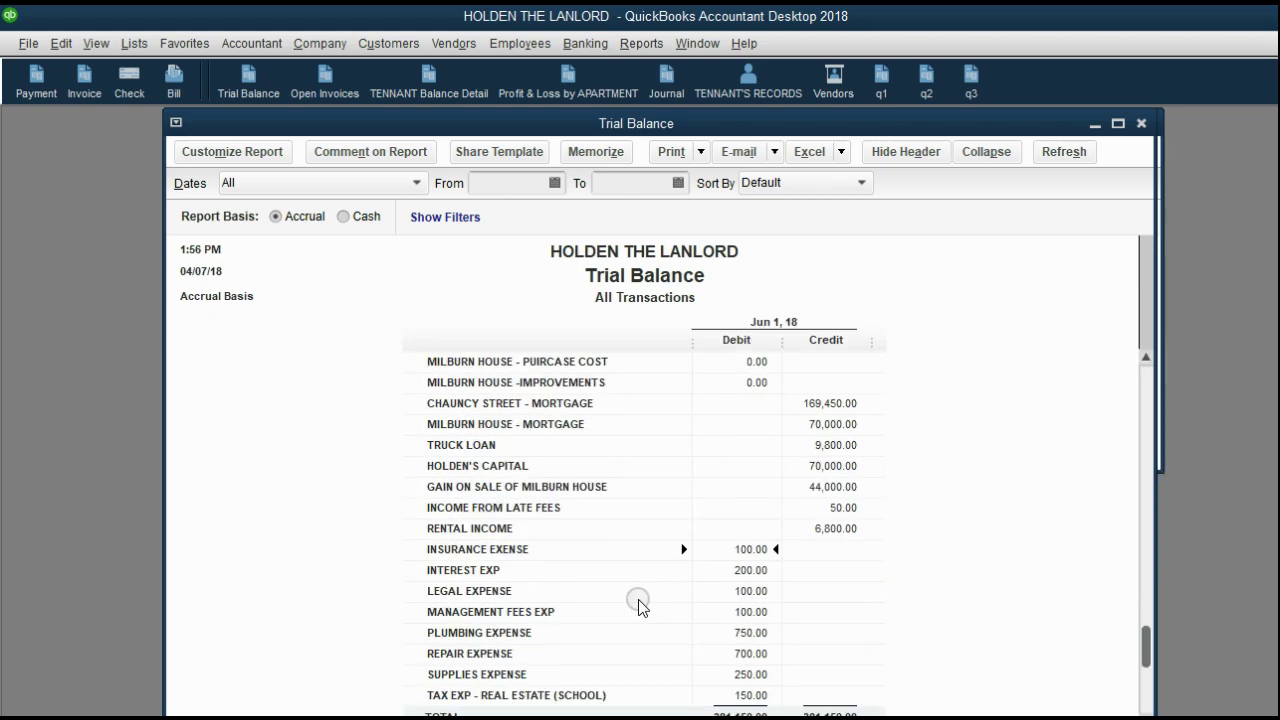
{"action": "scroll", "coordinate": [640, 605], "scroll_direction": "down", "scroll_amount": 1}
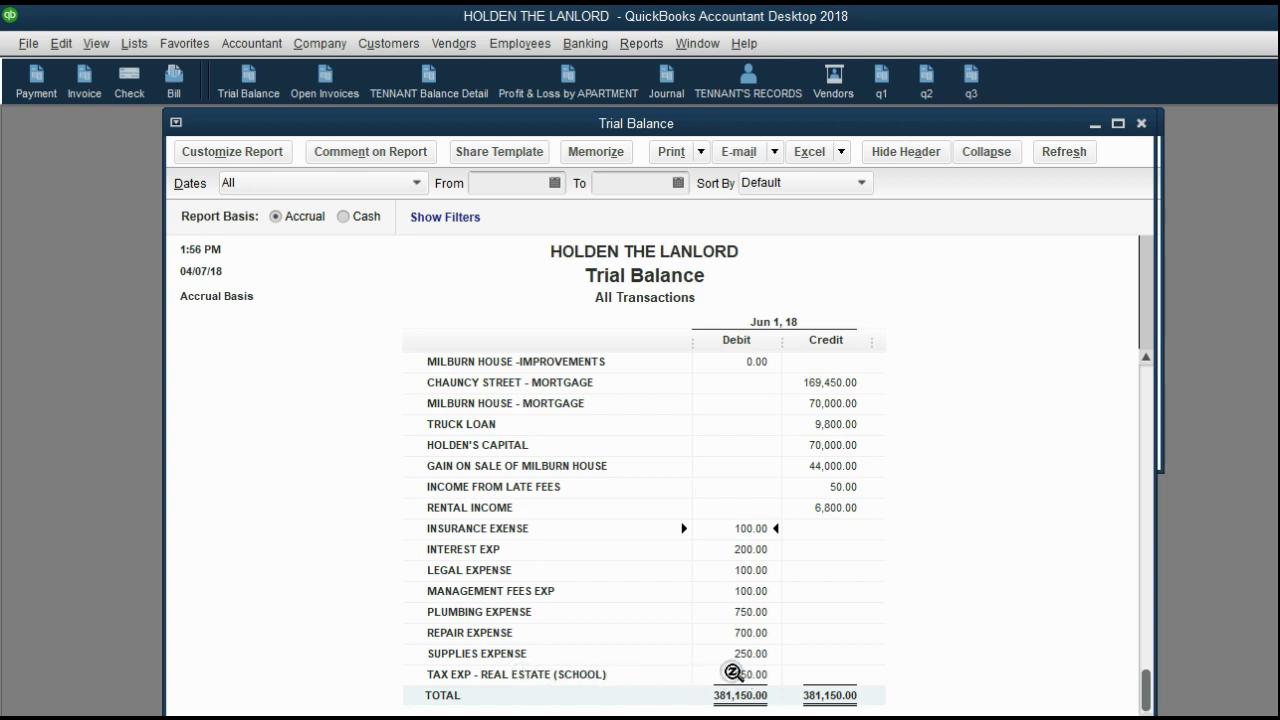
{"action": "double_click", "coordinate": [729, 674]}
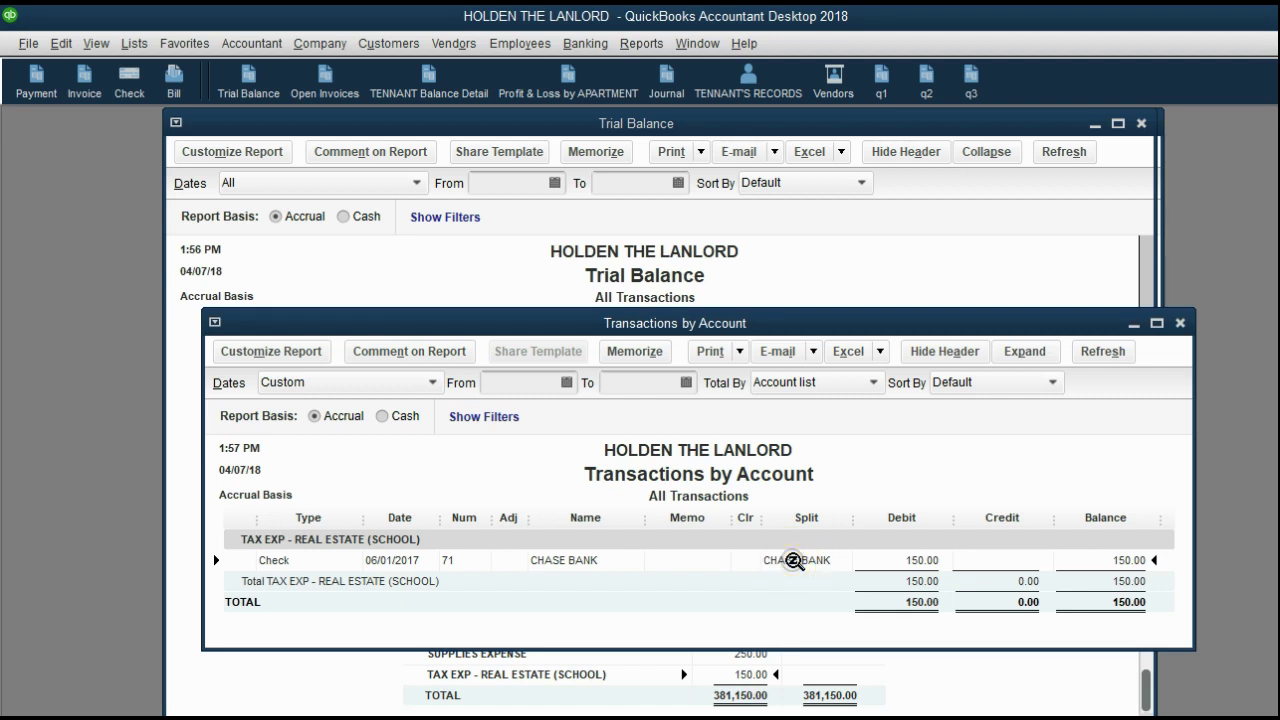
{"action": "left_click", "coordinate": [1181, 323]}
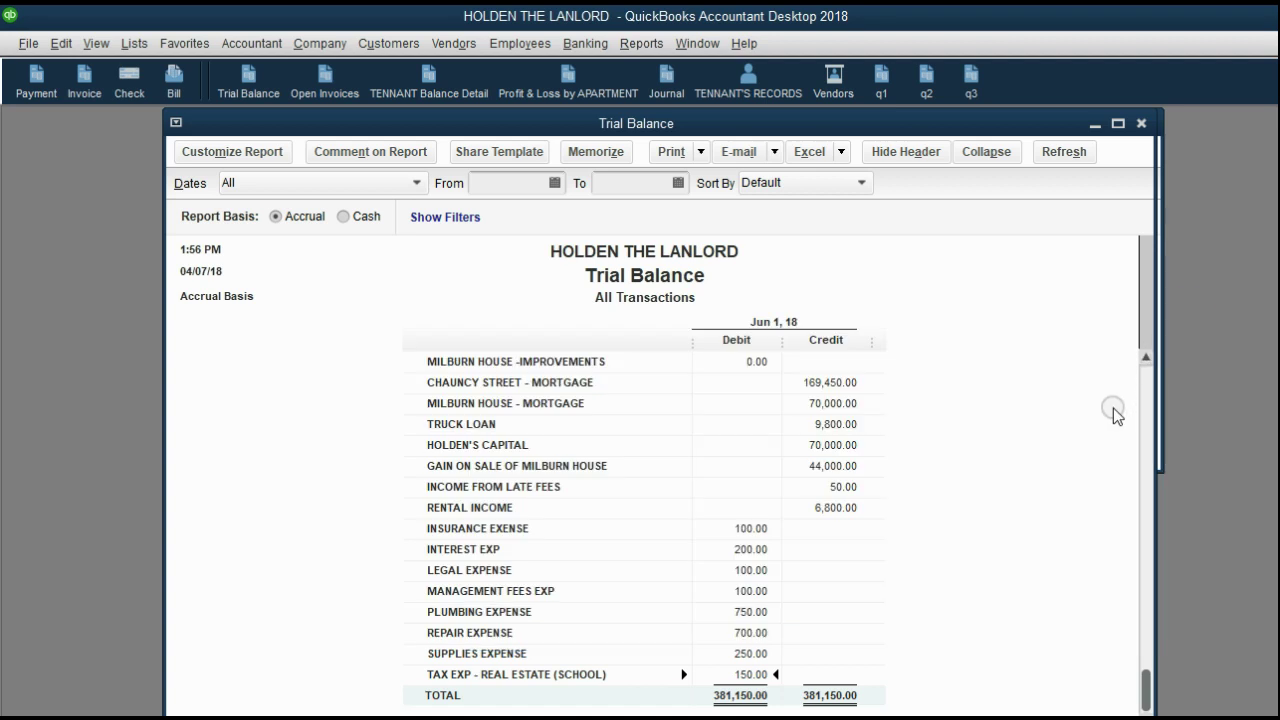